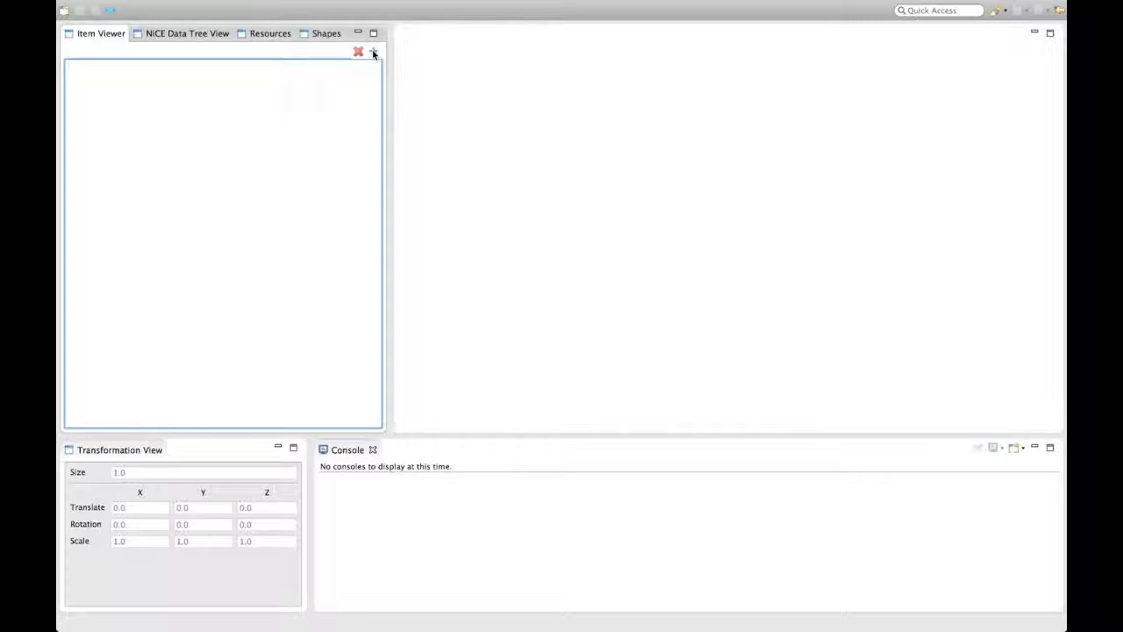
# - Create a new Caebat Model item and keep Cylindrical Cell as its Caebat case
pyautogui.click(373, 51)
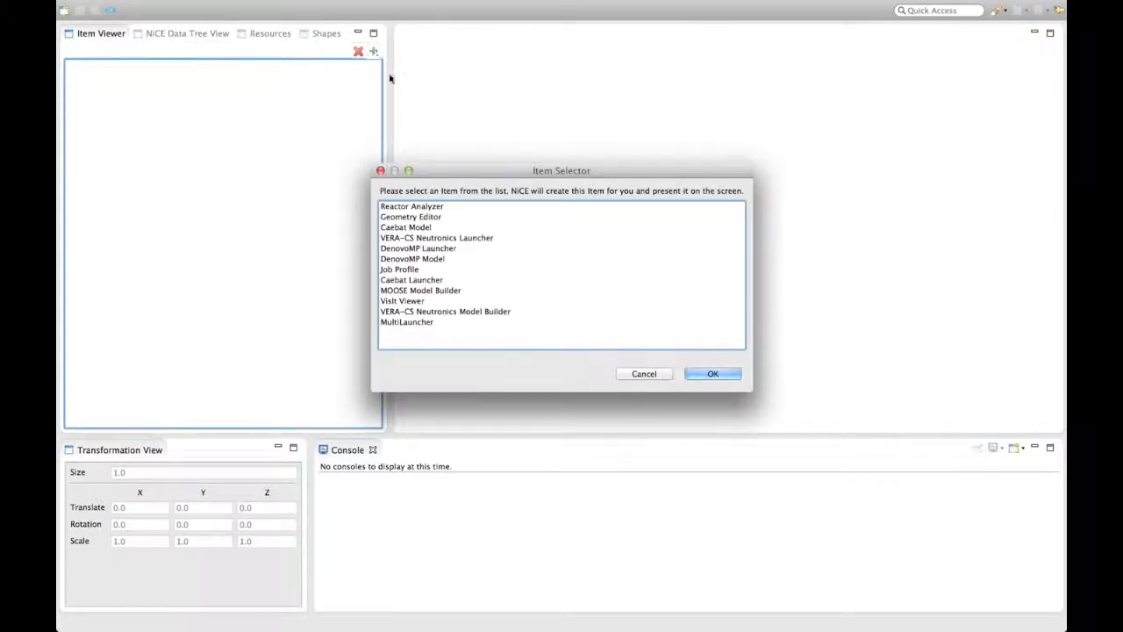
pyautogui.click(406, 227)
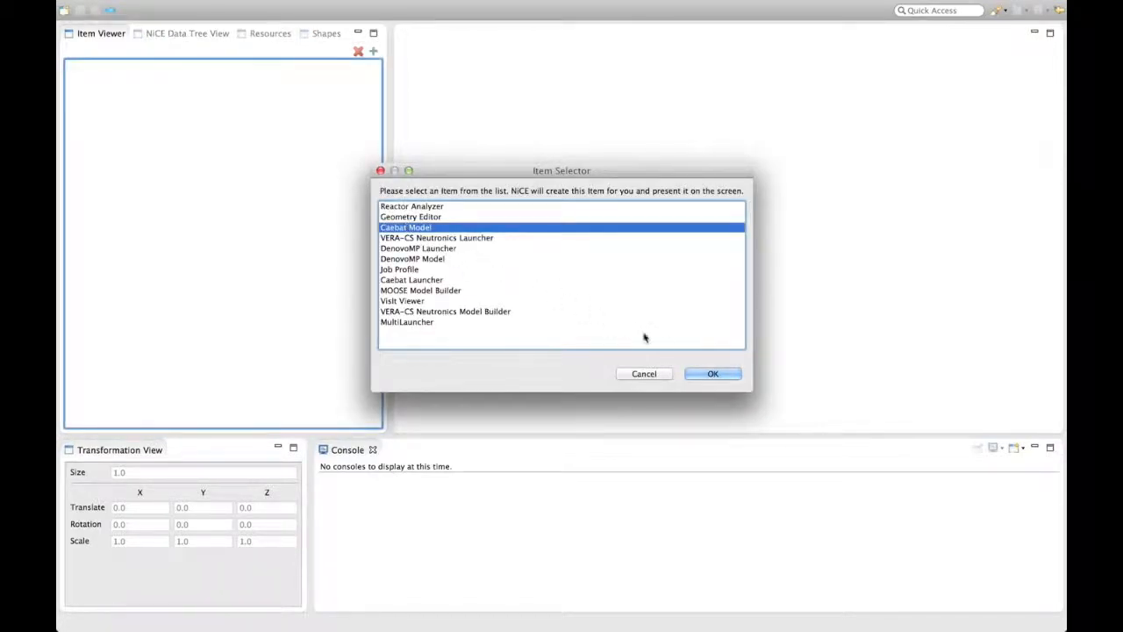
pyautogui.click(711, 375)
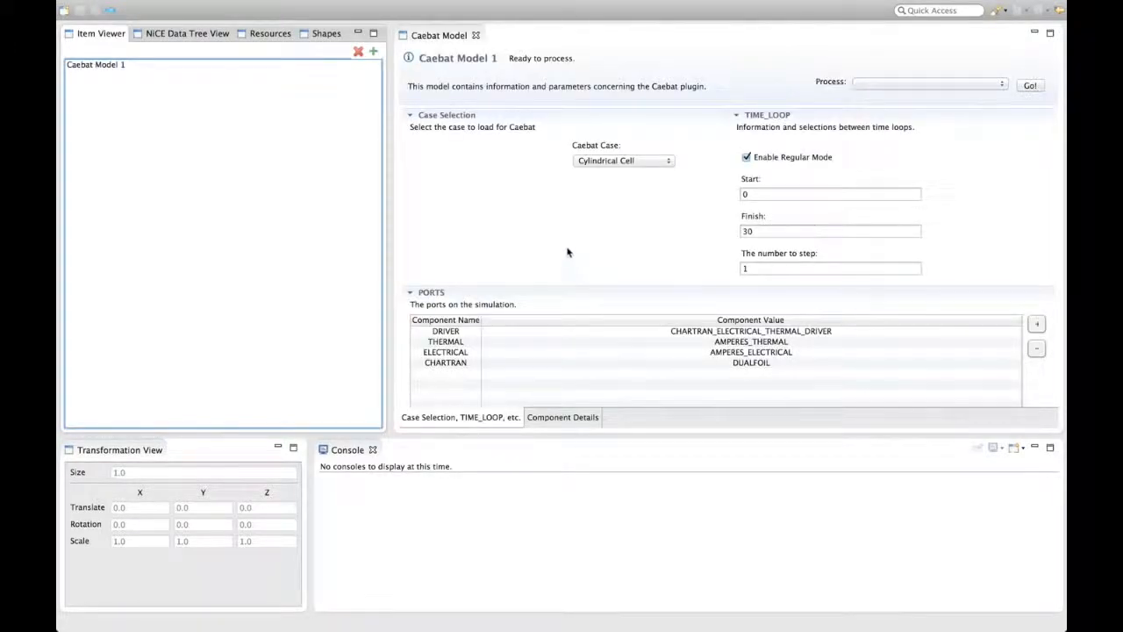
pyautogui.click(669, 163)
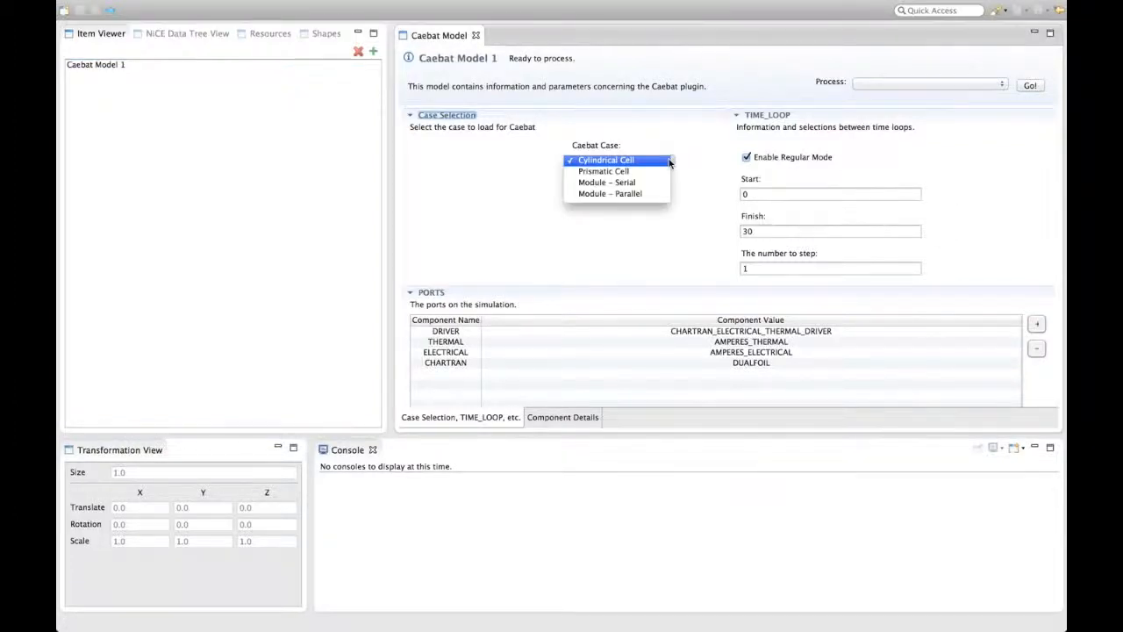
pyautogui.click(669, 162)
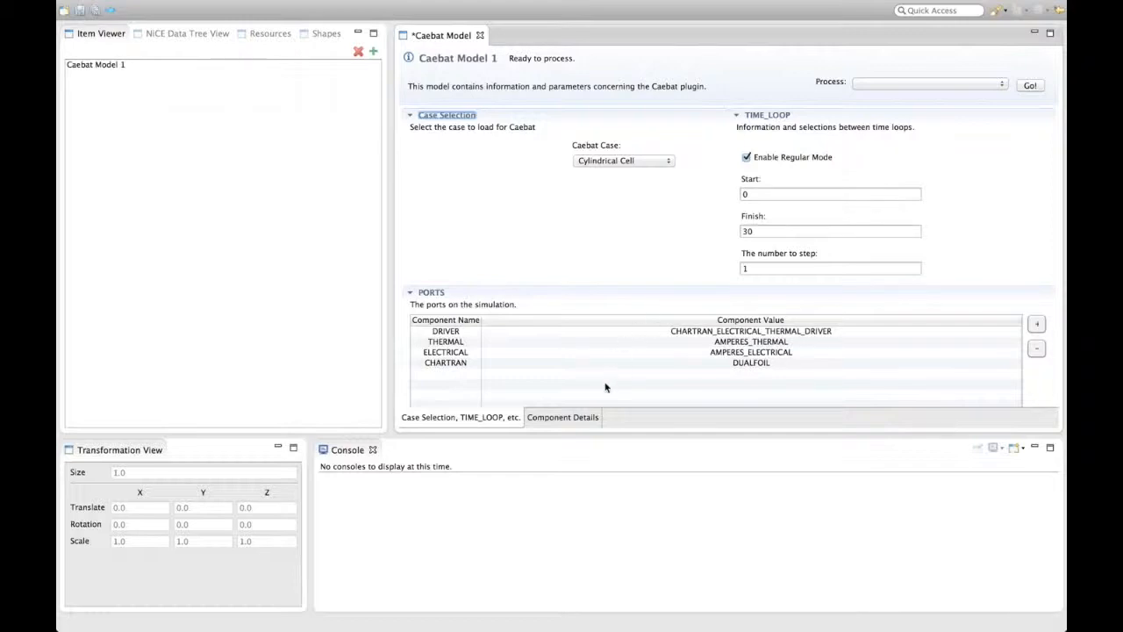
# - Examine the port template settings of each component in the model's component details
pyautogui.click(572, 417)
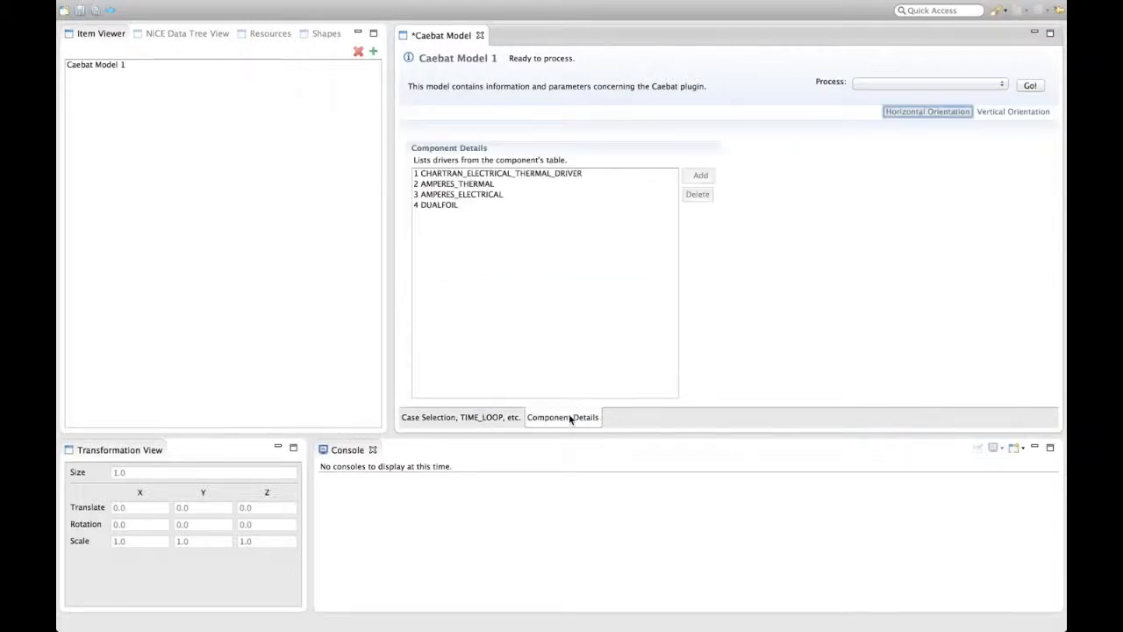
pyautogui.click(539, 174)
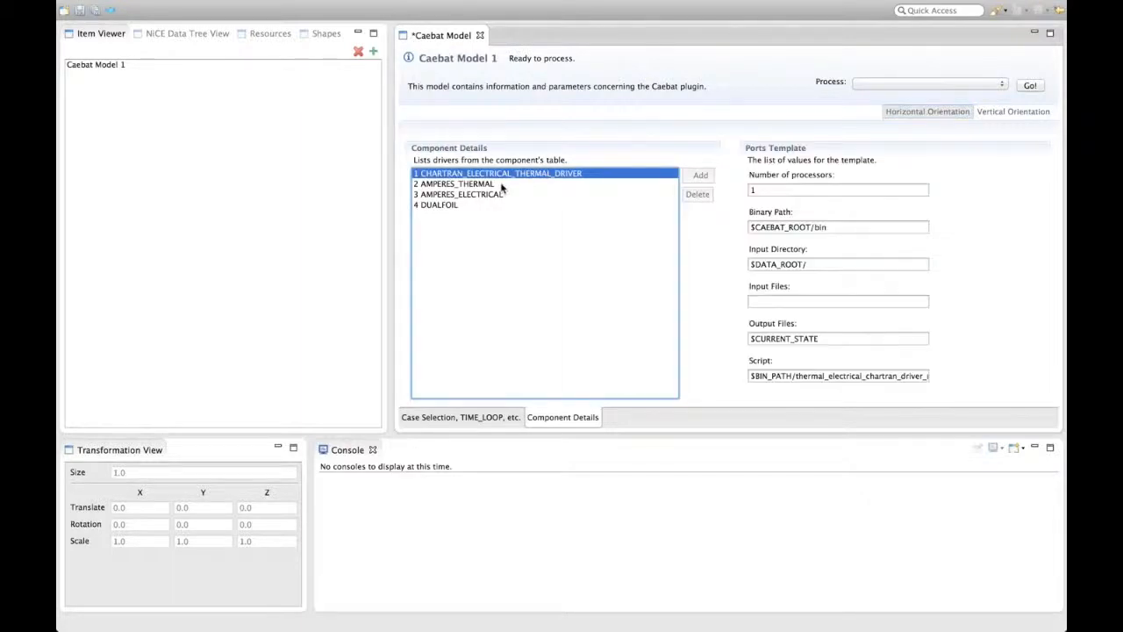
pyautogui.click(502, 186)
pyautogui.click(501, 194)
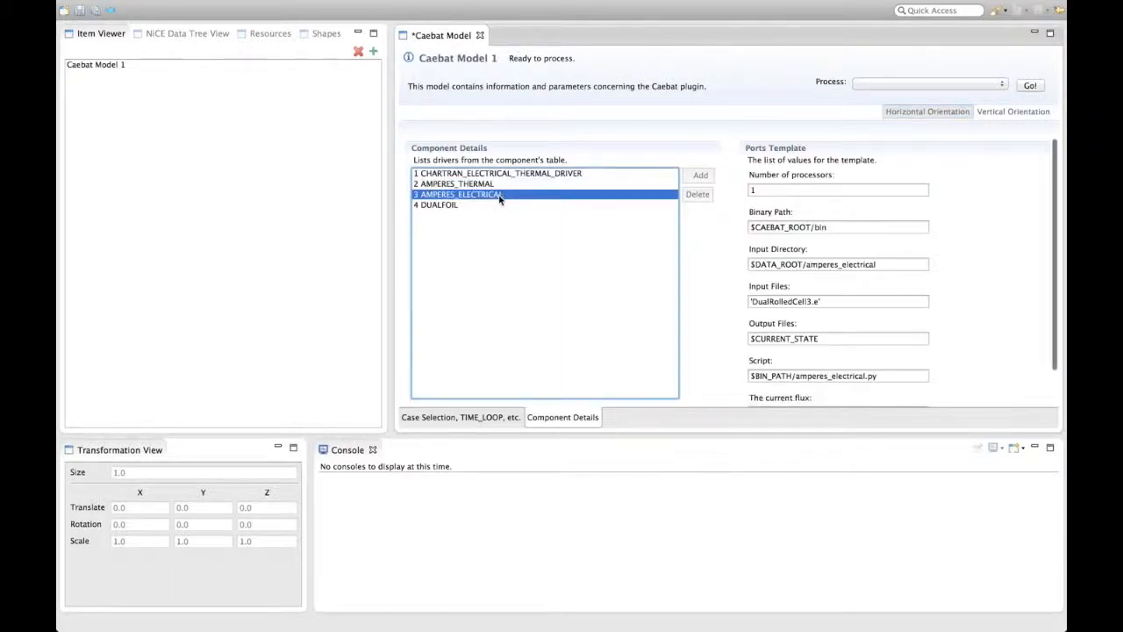
pyautogui.click(493, 204)
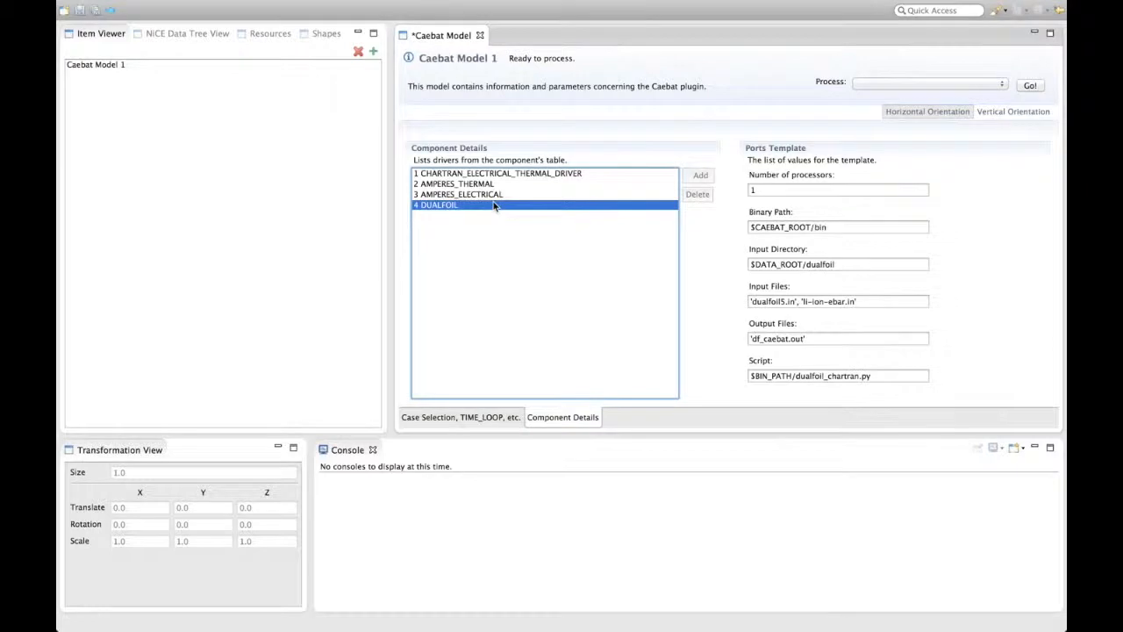
pyautogui.click(491, 418)
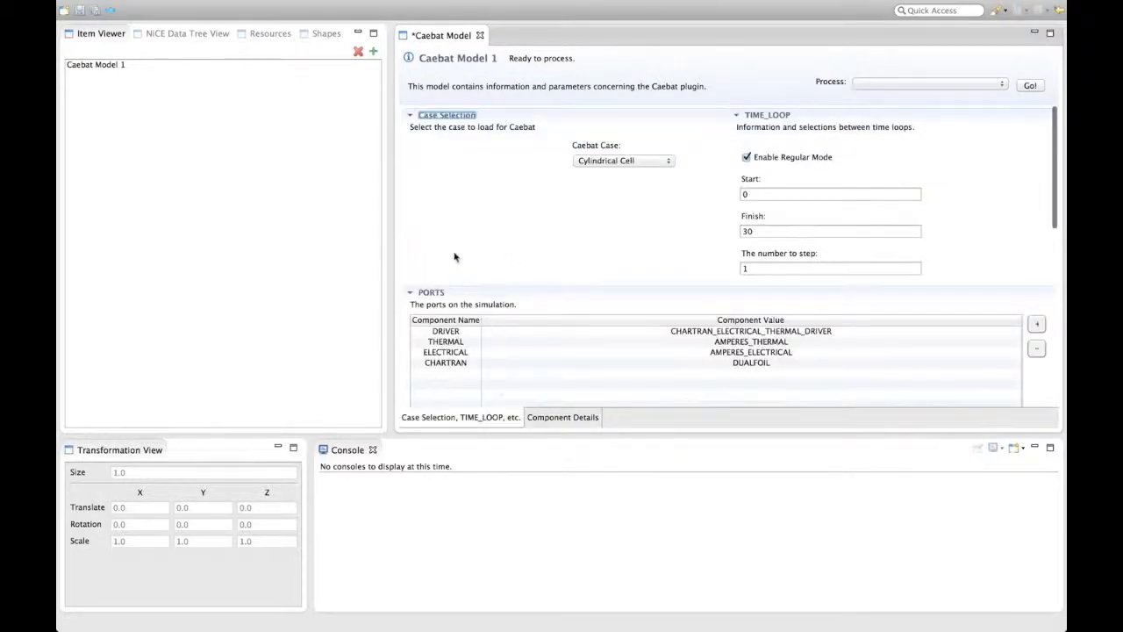
# - Save the model and process it with Export to Caebat INI format
pyautogui.click(87, 15)
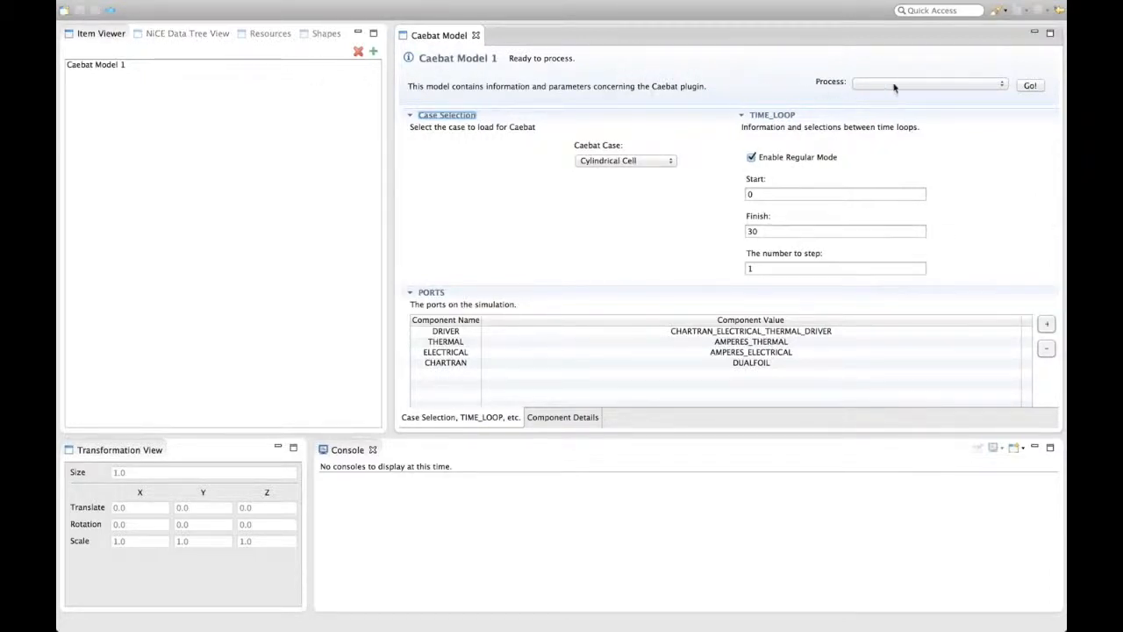
pyautogui.click(1000, 83)
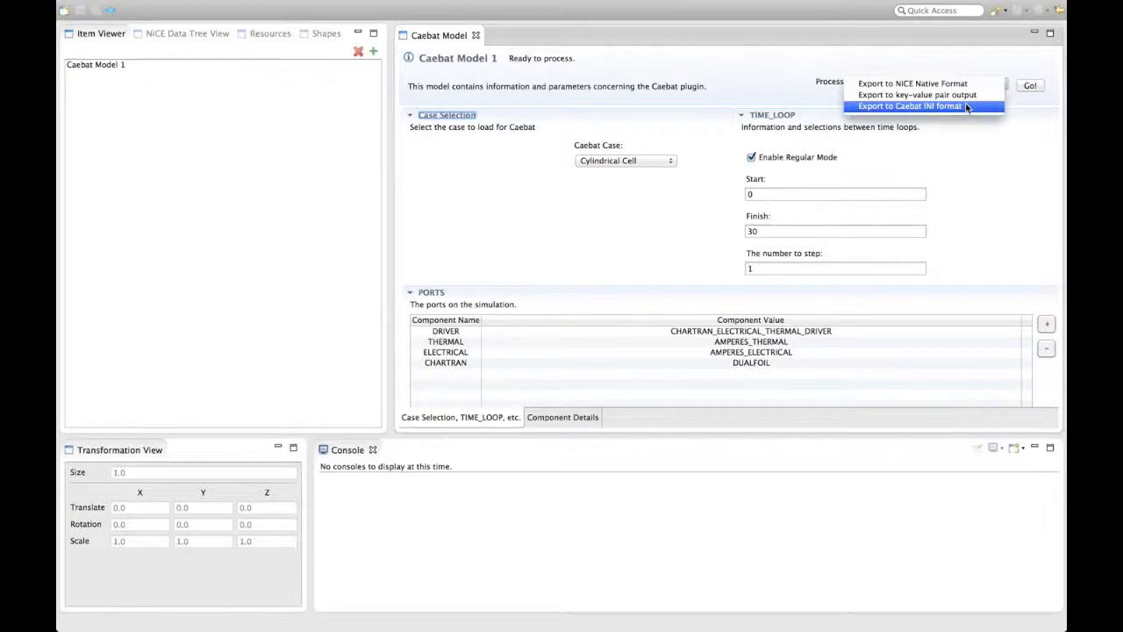
pyautogui.click(966, 106)
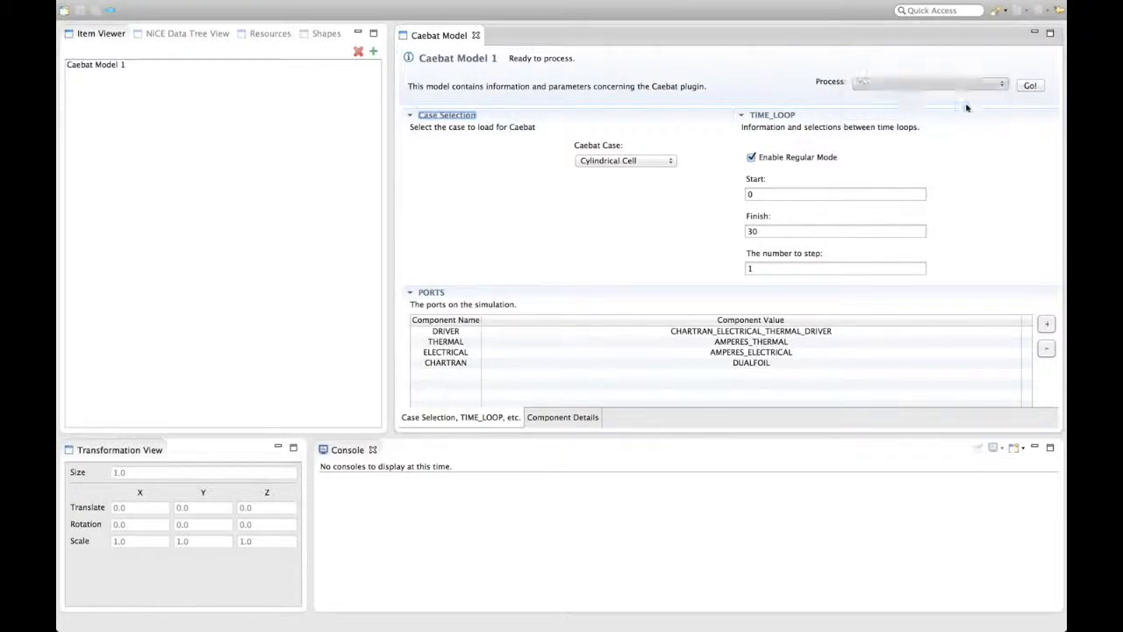
pyautogui.click(1024, 86)
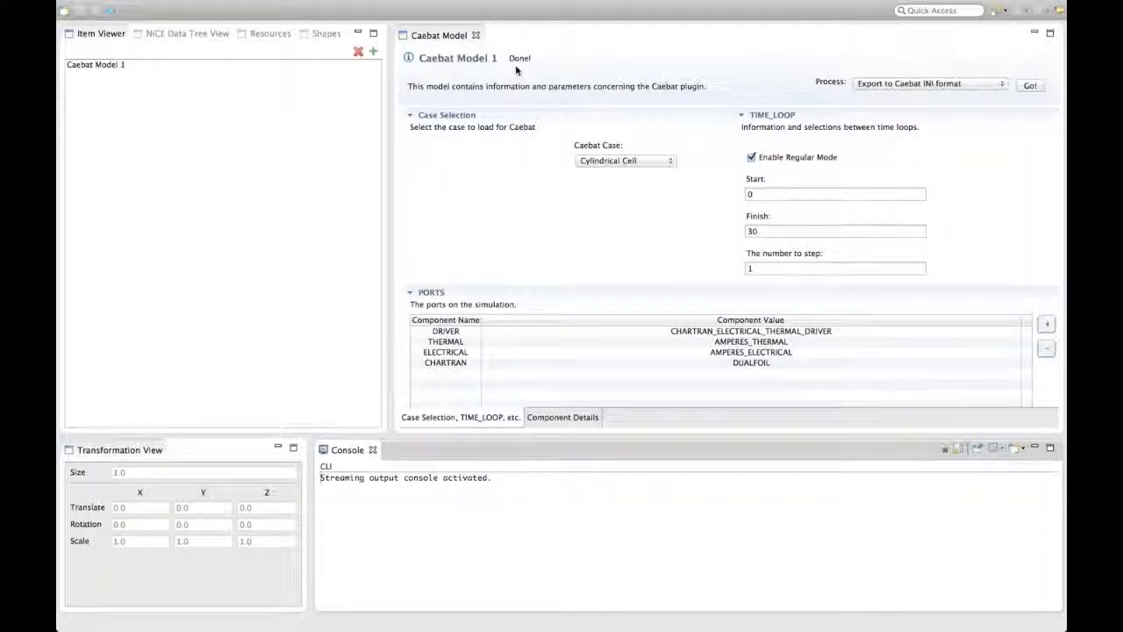
# - Create a Caebat Launcher item and set its input file to Caebat_Model_1.conf
pyautogui.click(374, 55)
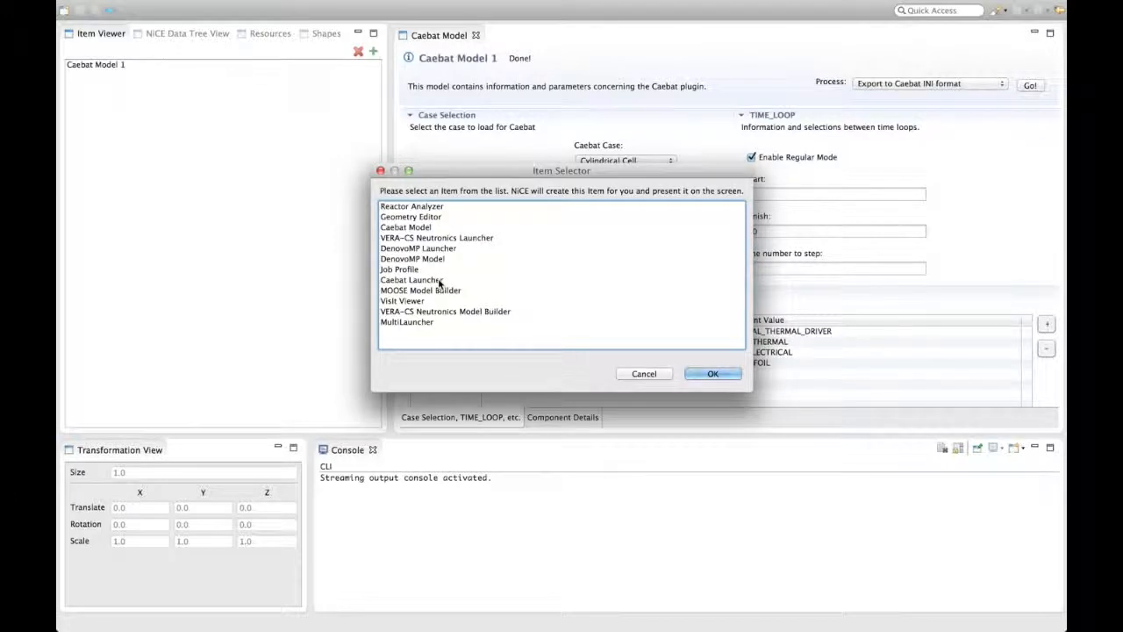
pyautogui.click(439, 280)
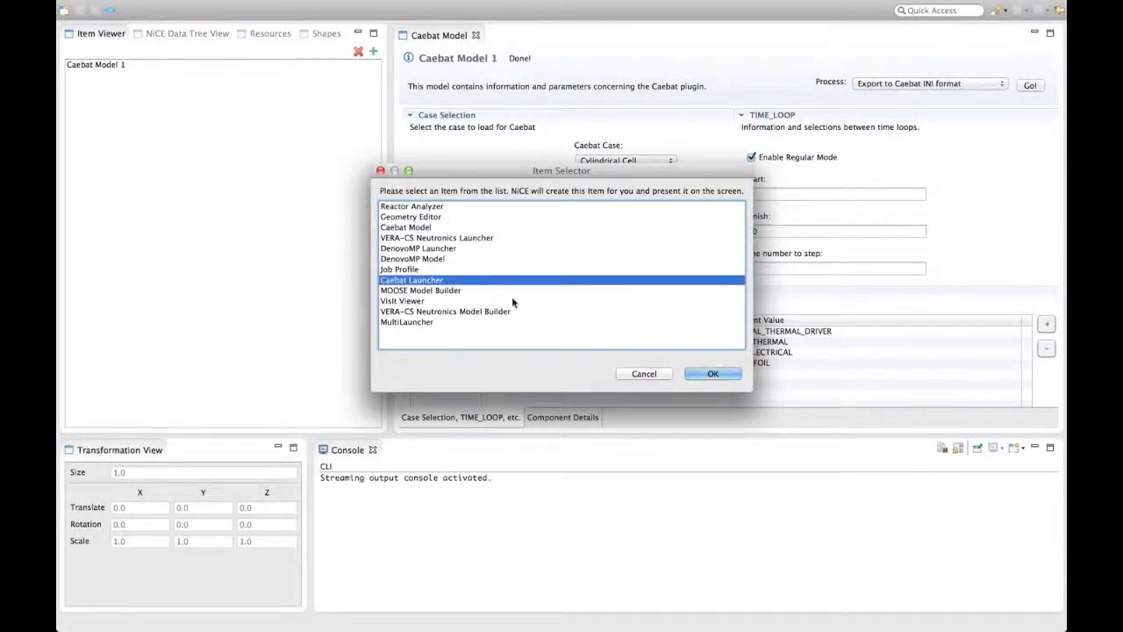
pyautogui.click(712, 375)
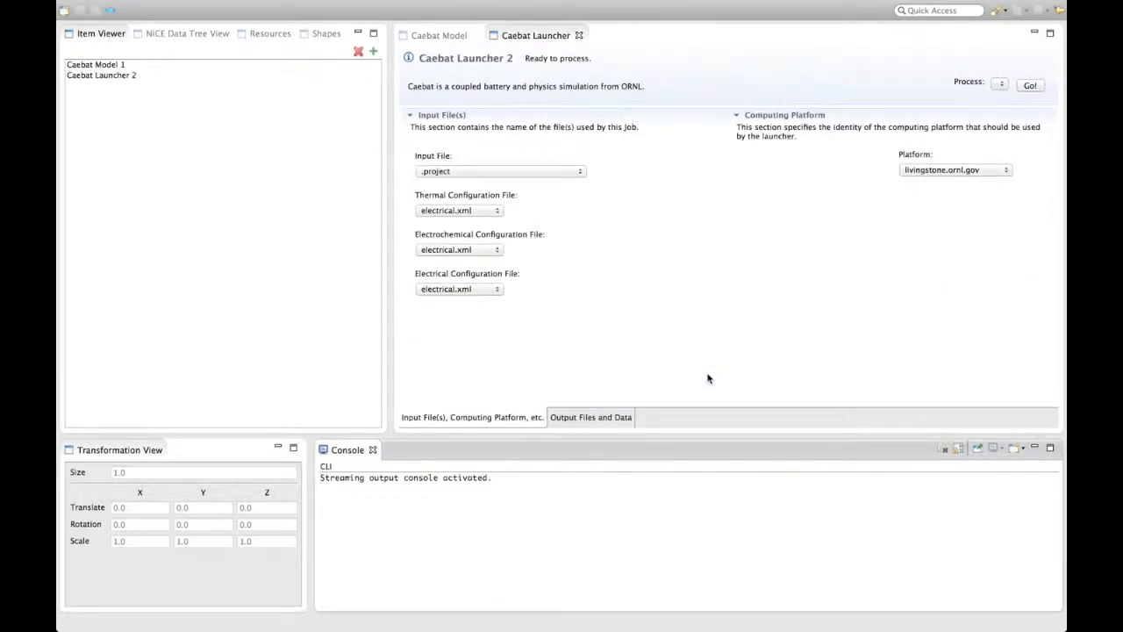
pyautogui.click(547, 173)
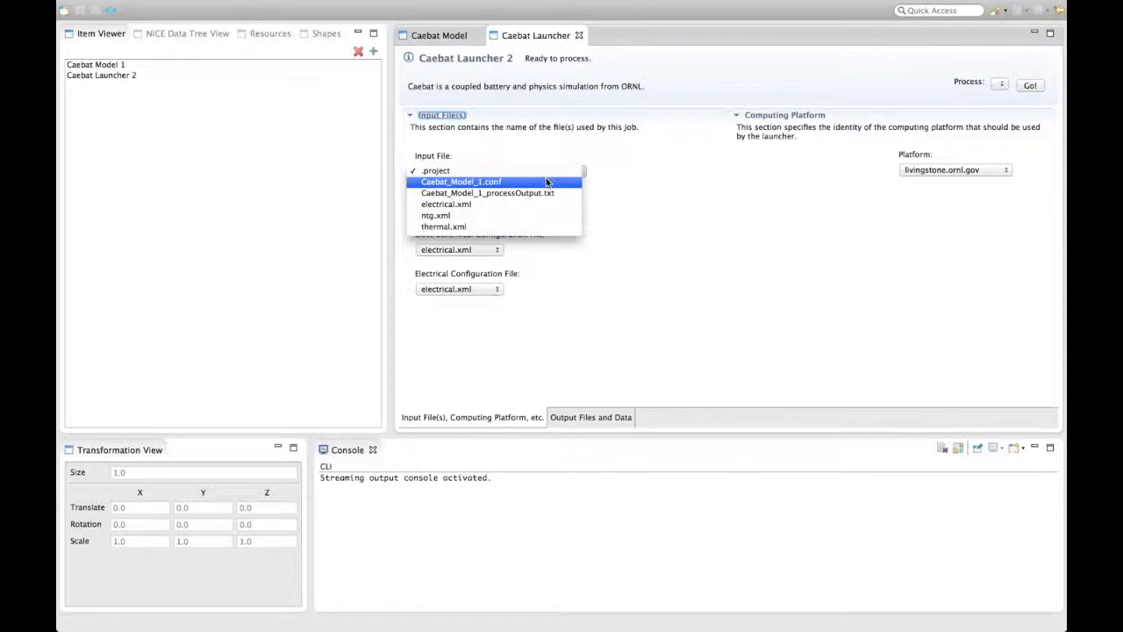
pyautogui.click(547, 183)
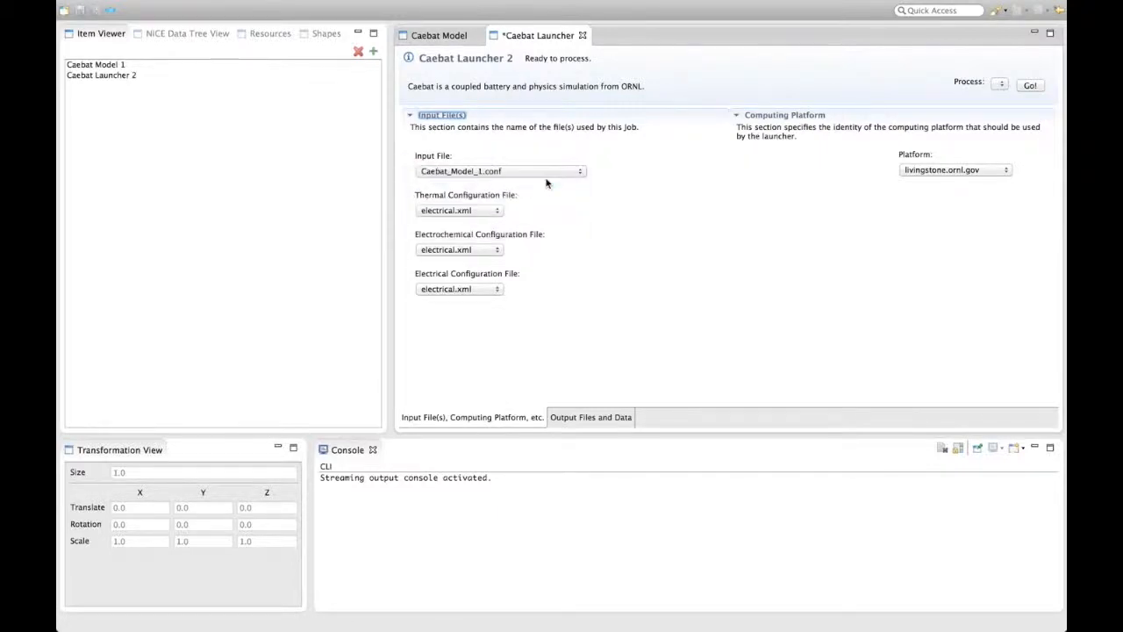
# - Set the thermal configuration file to thermal.xml and the electrochemical configuration file to ntg.xml
pyautogui.click(501, 215)
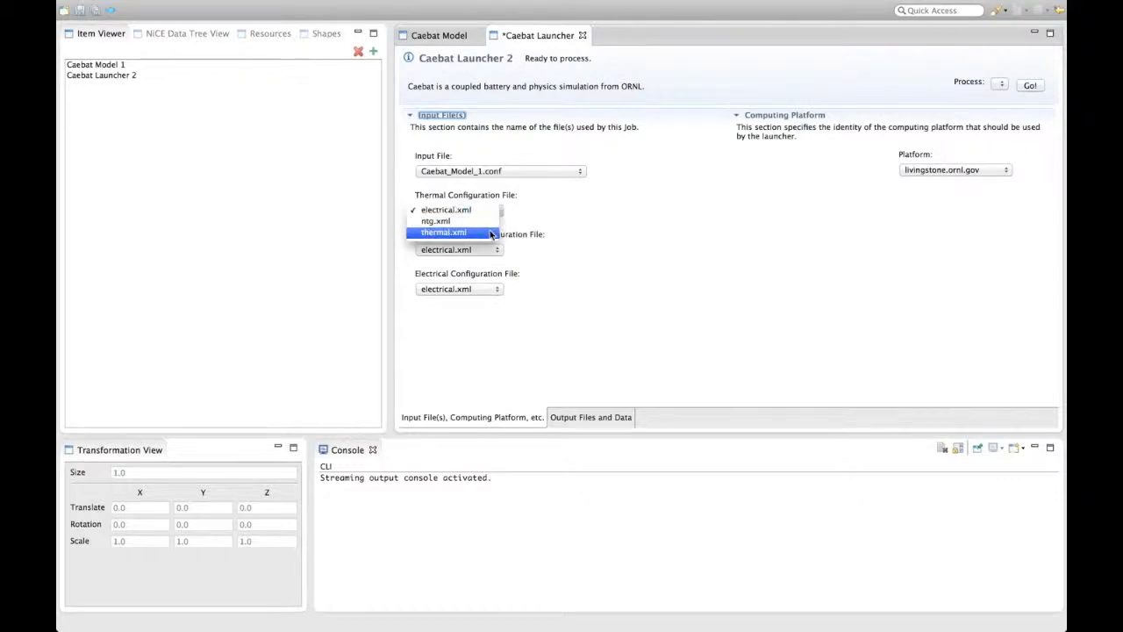
pyautogui.click(492, 233)
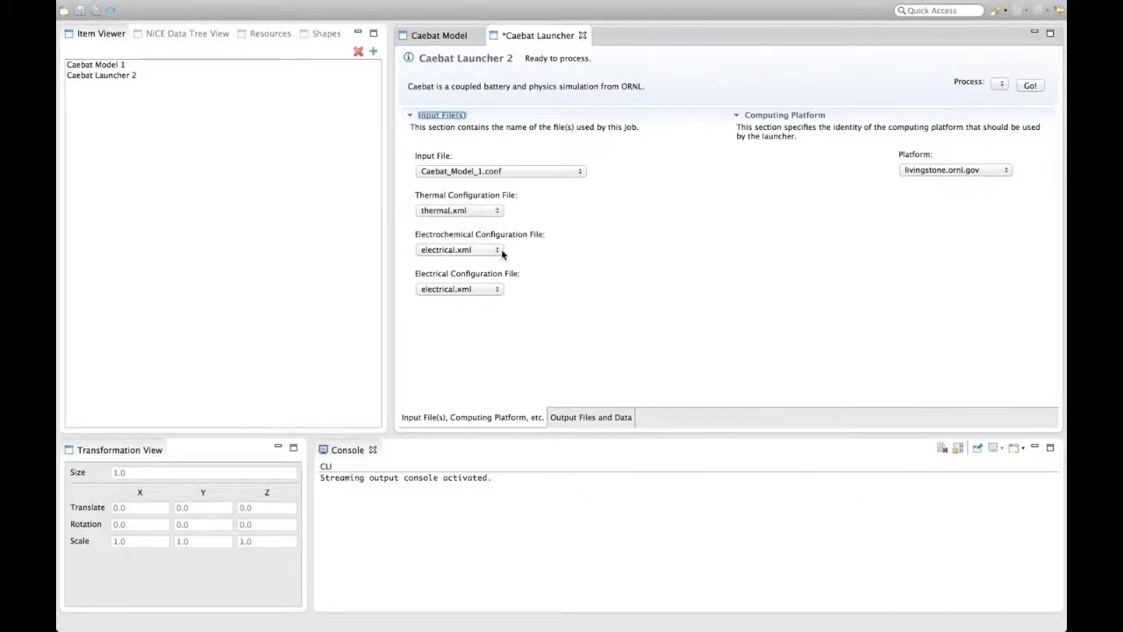
pyautogui.click(501, 250)
pyautogui.click(497, 260)
# - Keep livingstone.ornl.gov as the computing platform and save the launcher
pyautogui.click(1006, 171)
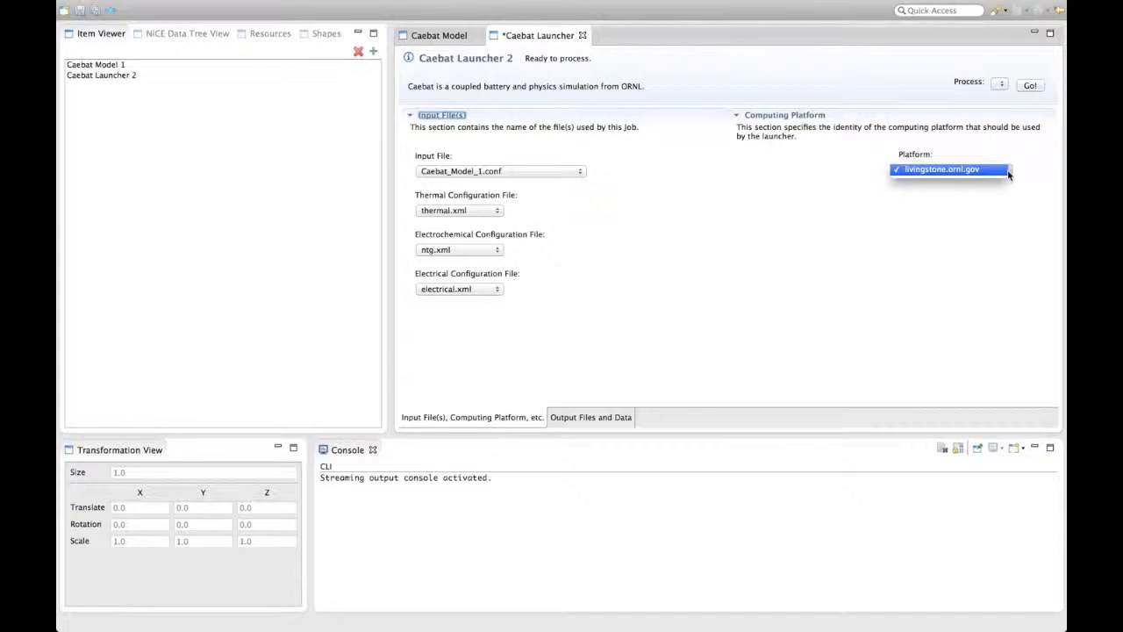
pyautogui.click(1008, 170)
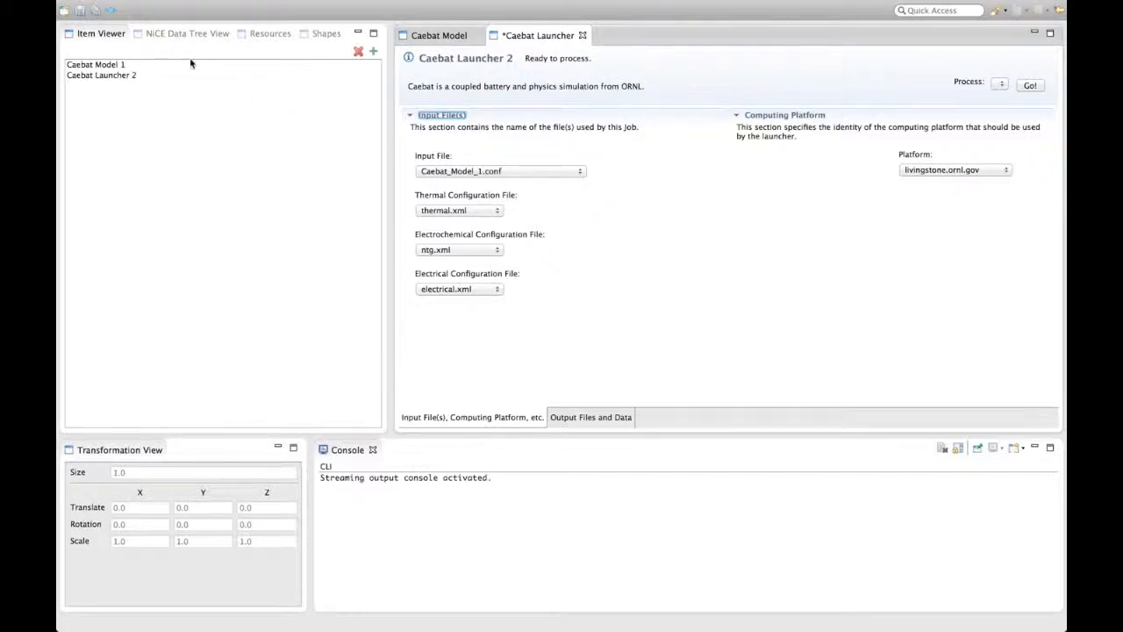
pyautogui.click(82, 11)
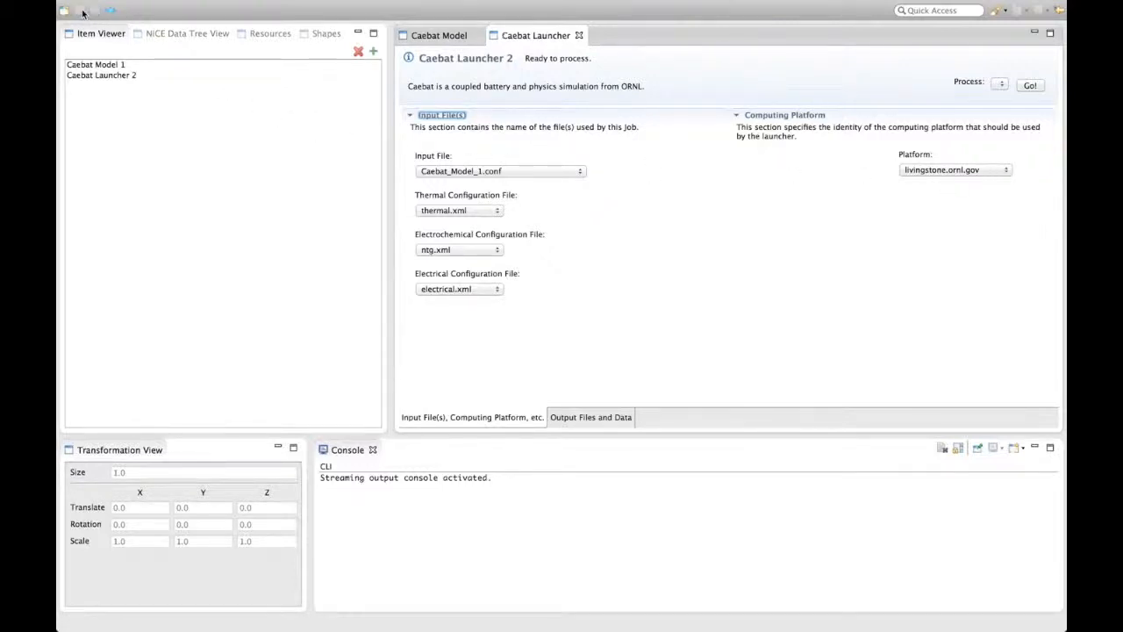
# - Launch the Caebat job and enter the account password in the log-in dialog
pyautogui.click(1003, 84)
pyautogui.click(1006, 84)
pyautogui.click(1029, 86)
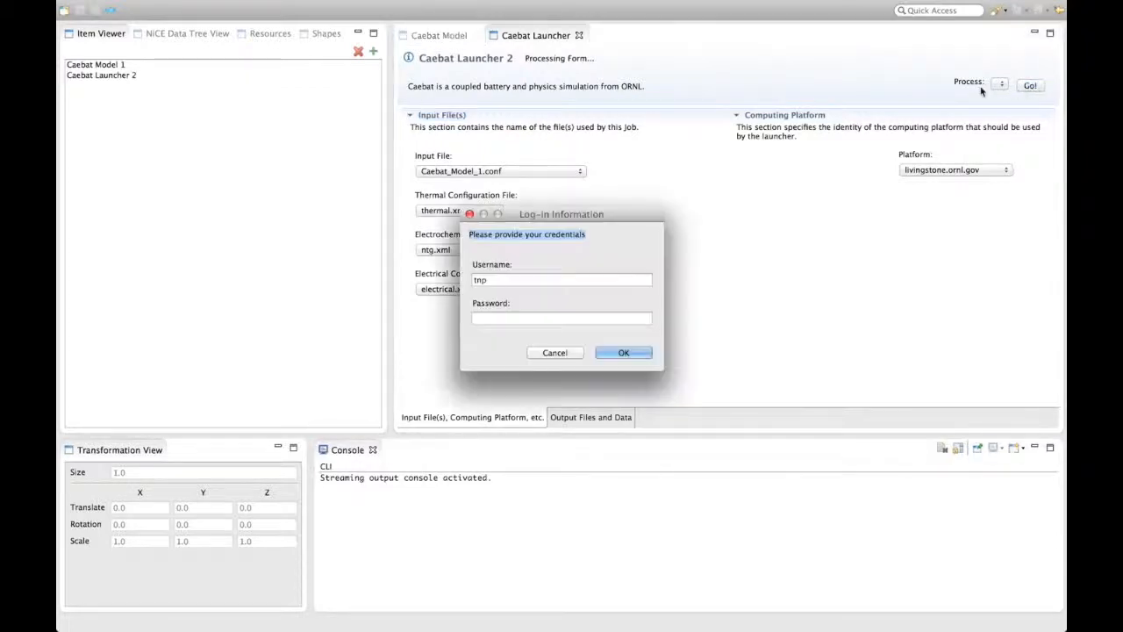
pyautogui.click(564, 319)
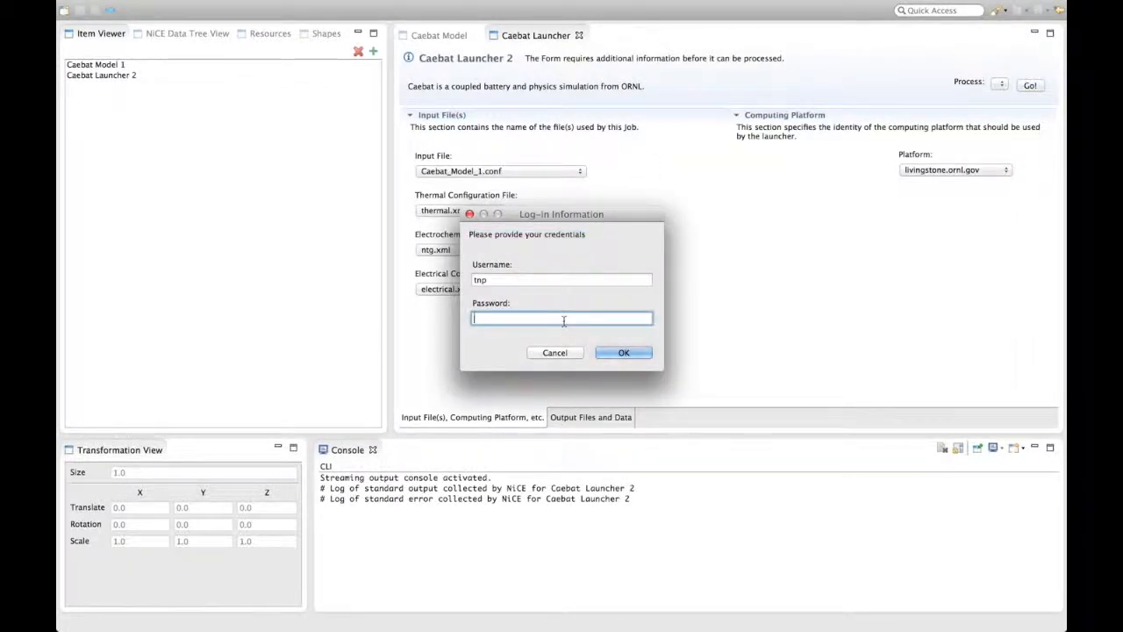
pyautogui.write('••••••••')
pyautogui.press('Return')
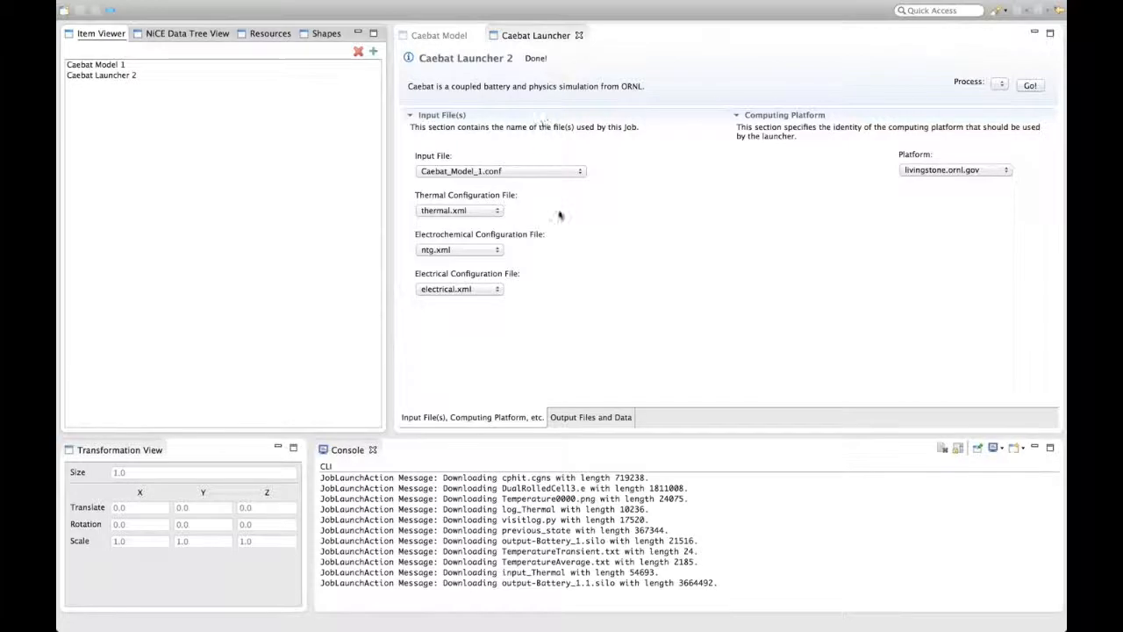
# - Examine the launcher's standard output and standard error logs among the output files
pyautogui.click(577, 420)
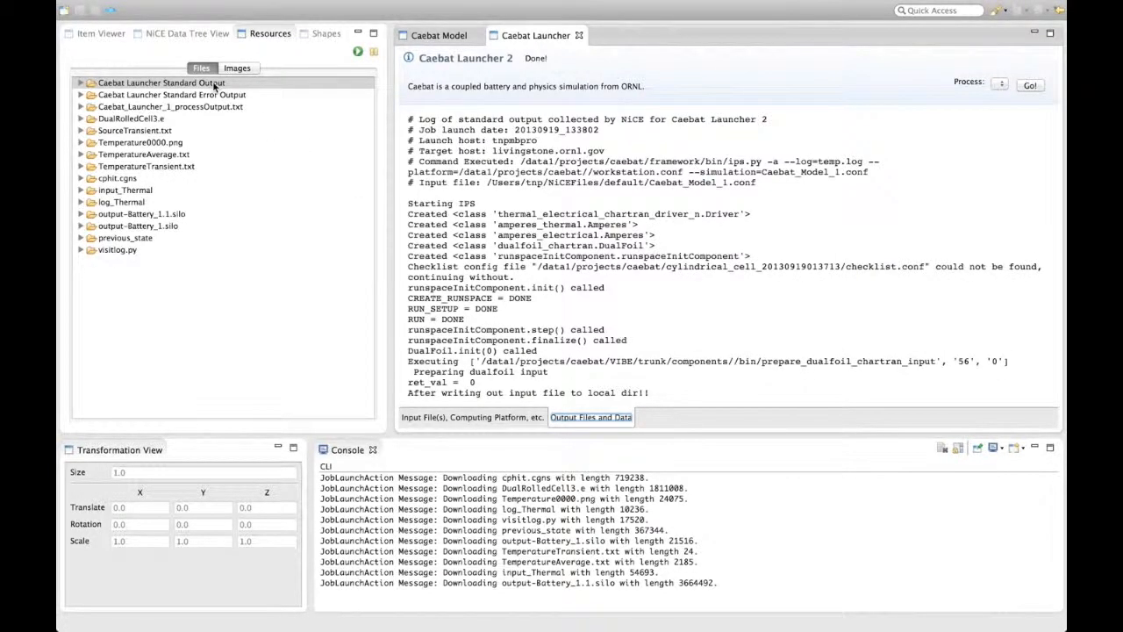
pyautogui.scroll(-5, 496, 244)
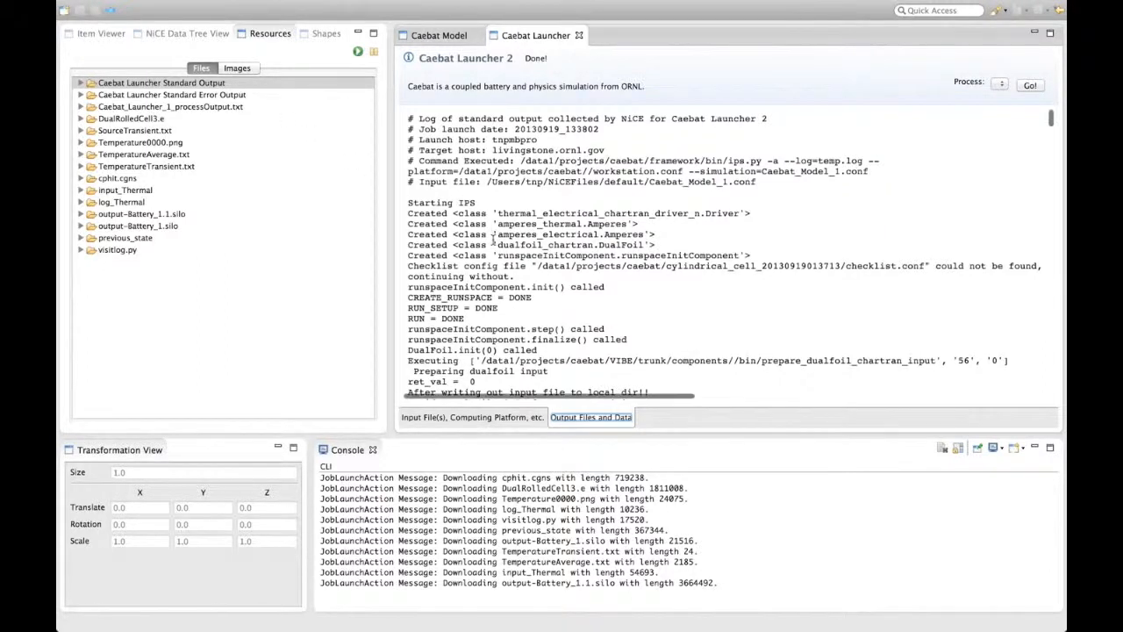
pyautogui.click(218, 97)
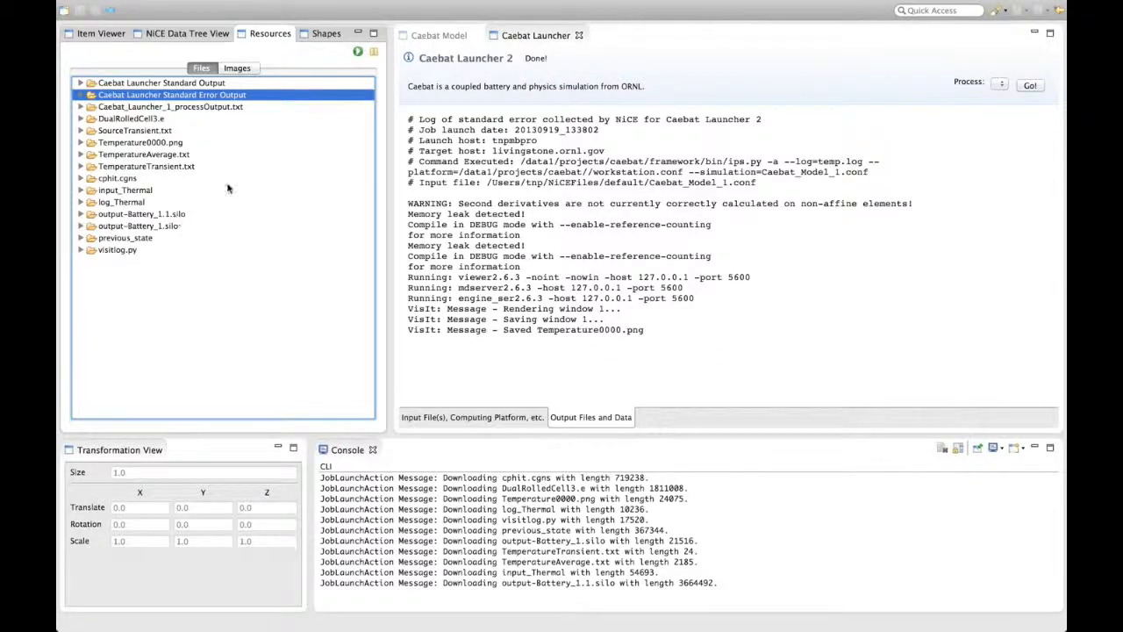
# - Create a new VisIt Viewer item from the item list
pyautogui.click(102, 35)
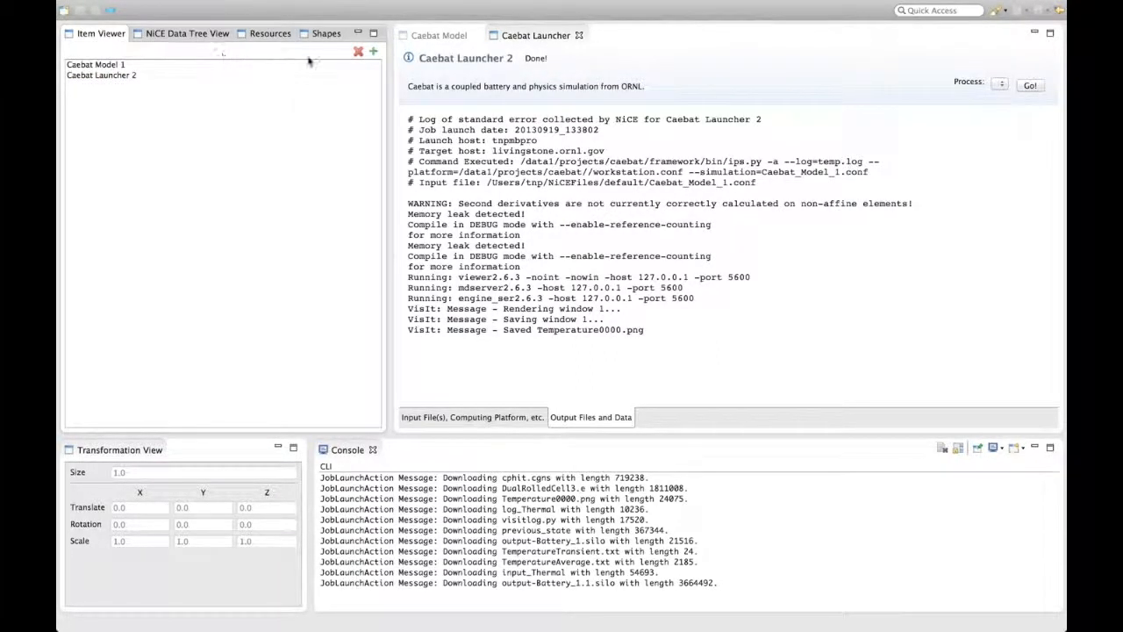
pyautogui.click(373, 53)
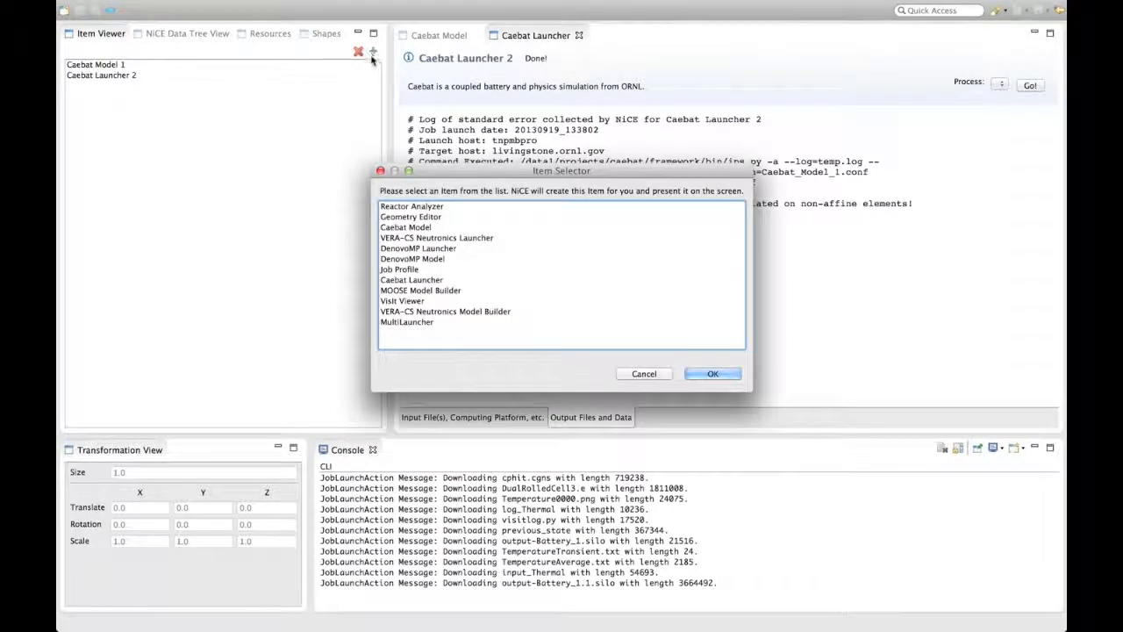
pyautogui.click(392, 302)
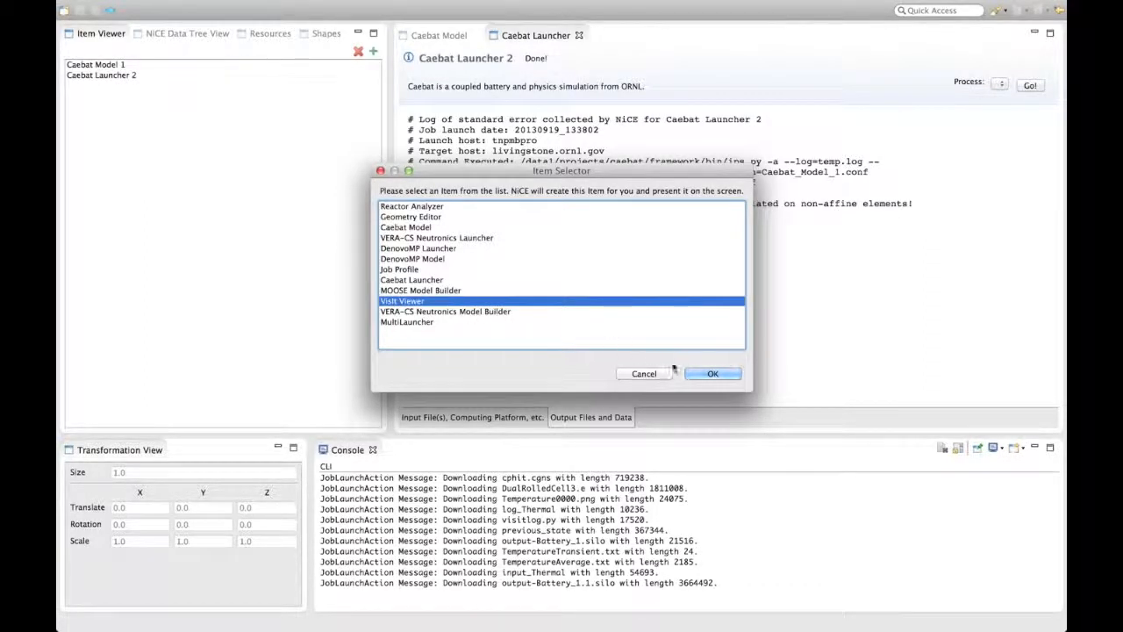
pyautogui.click(713, 373)
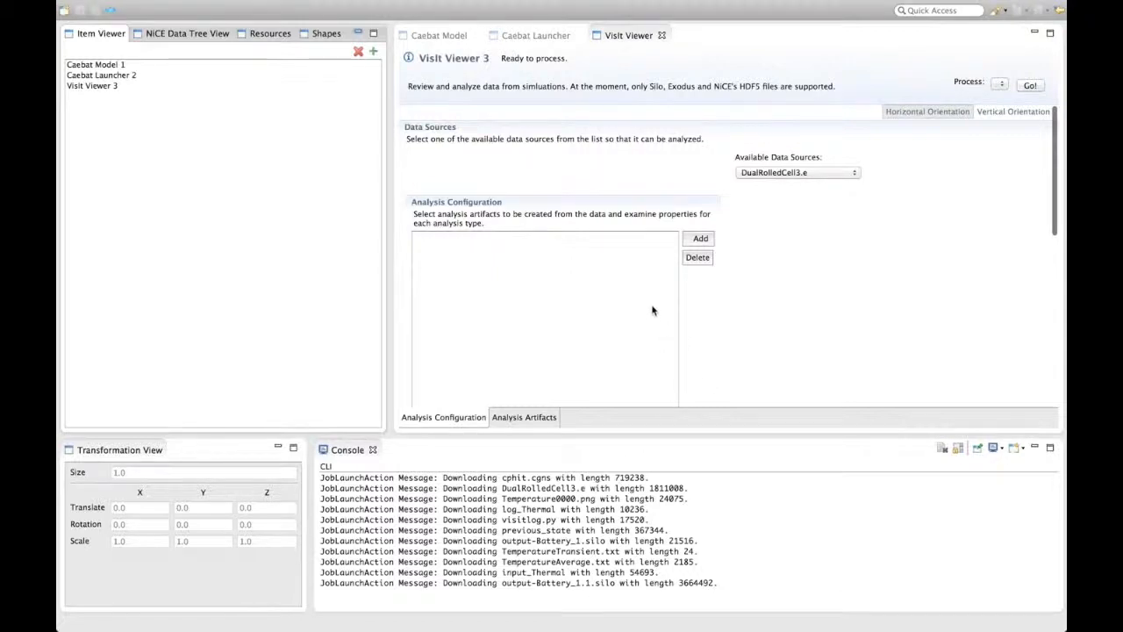
# - Select output-Battery_1.1.silo as the data source and add Battery_/ThermalRHSP1 as an analysis artifact
pyautogui.click(851, 173)
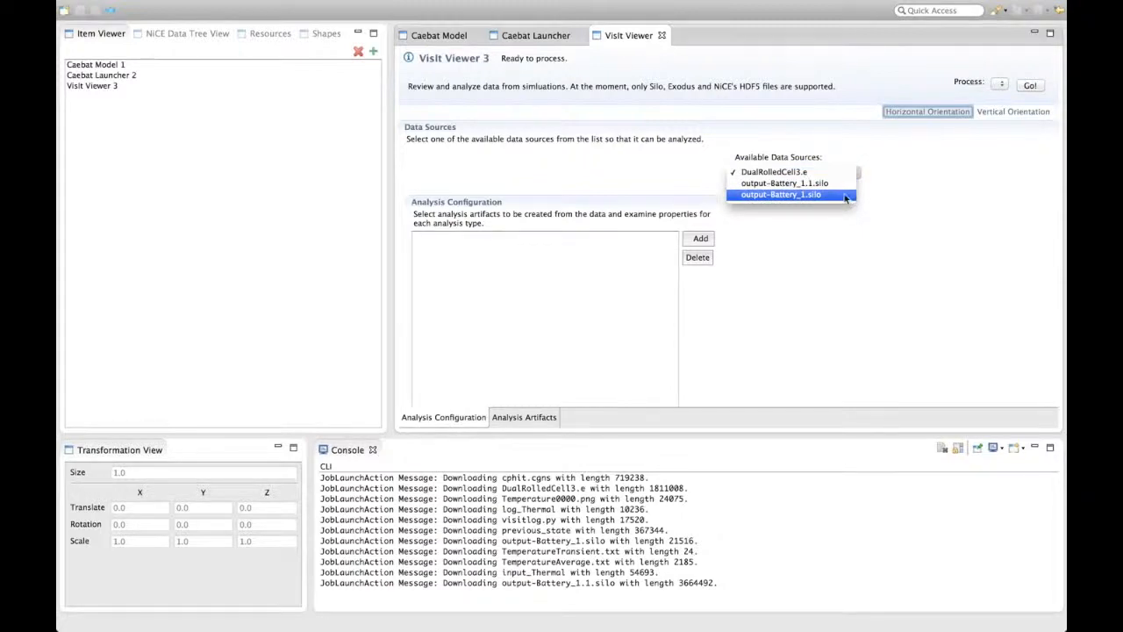
pyautogui.click(847, 184)
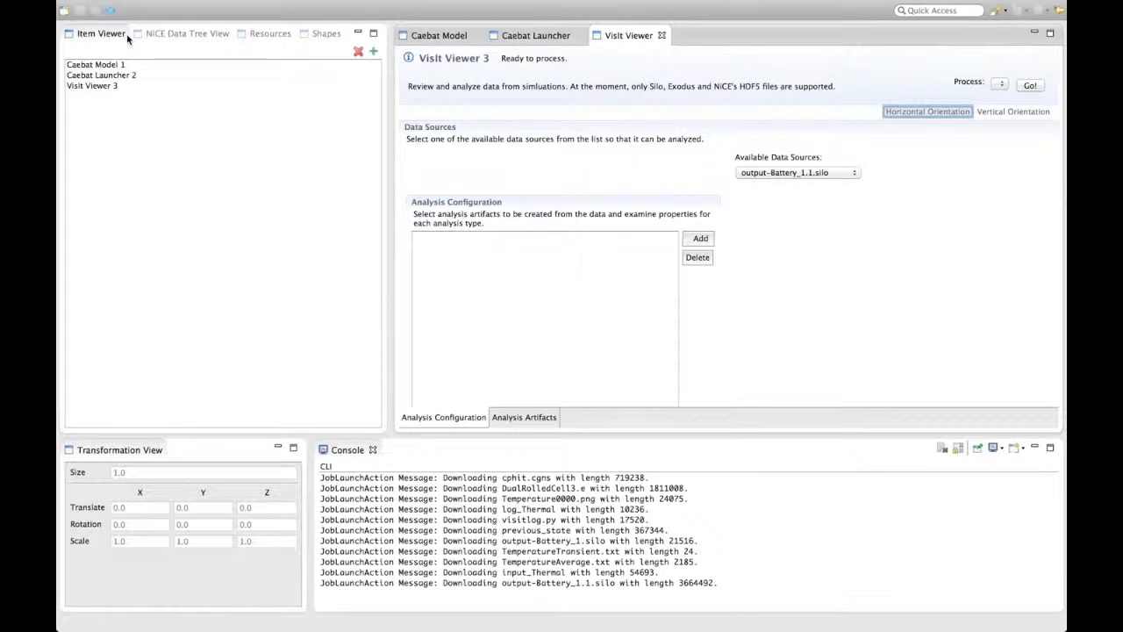
pyautogui.click(700, 239)
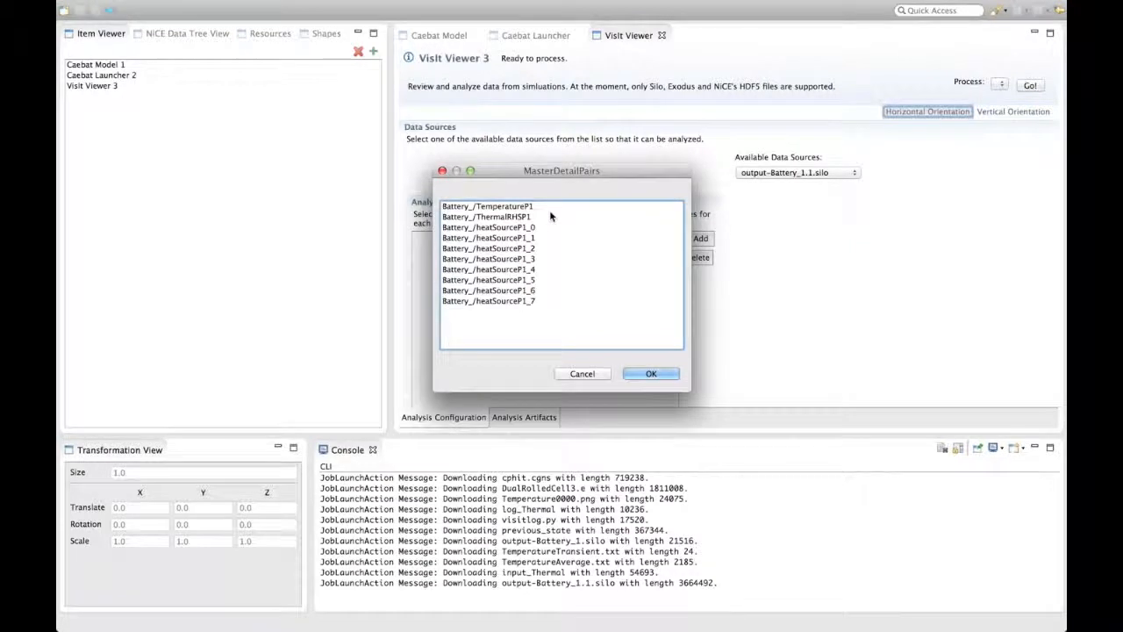
pyautogui.click(526, 218)
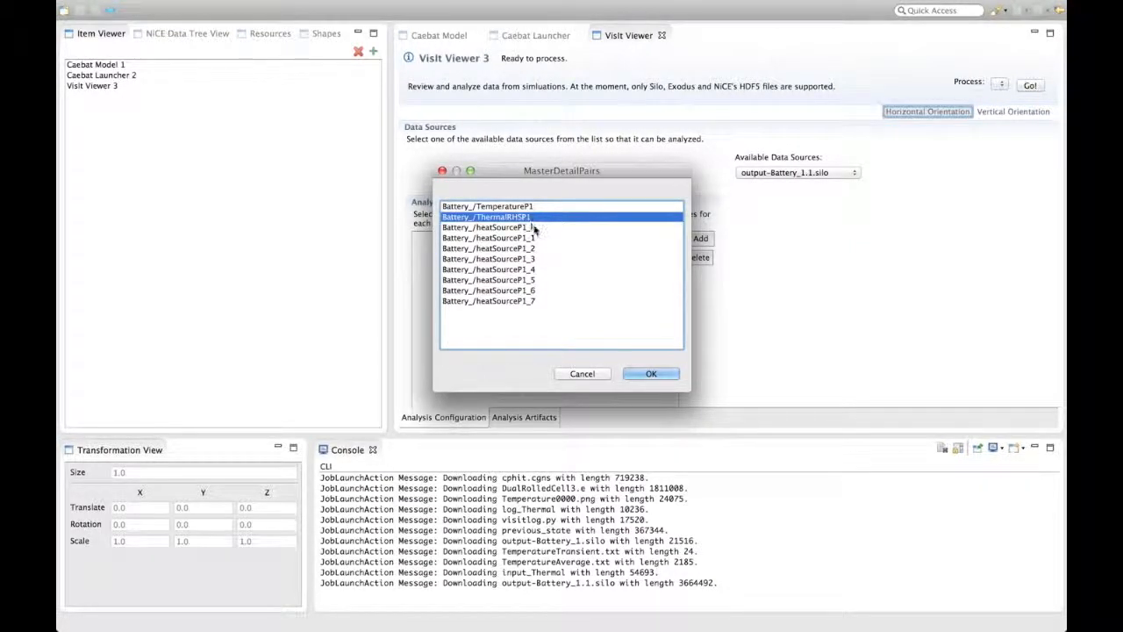
pyautogui.click(637, 380)
# - Add Battery_/TemperatureP1 and Battery_/heatSourceP1_4 as analysis artifacts and save the viewer
pyautogui.click(702, 240)
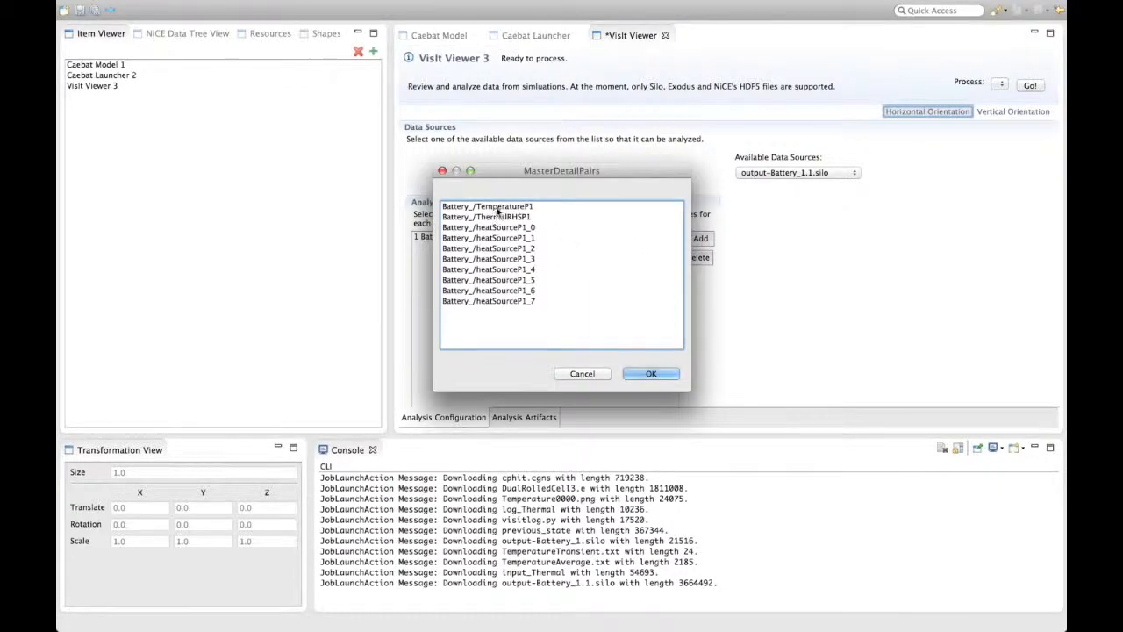
pyautogui.click(502, 209)
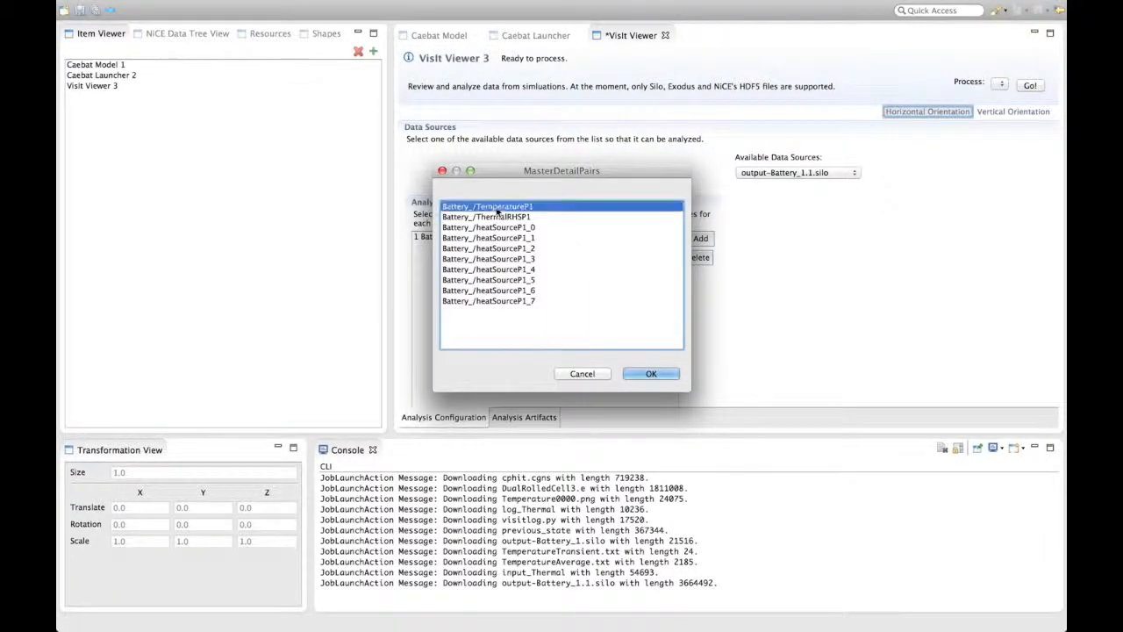
pyautogui.click(650, 374)
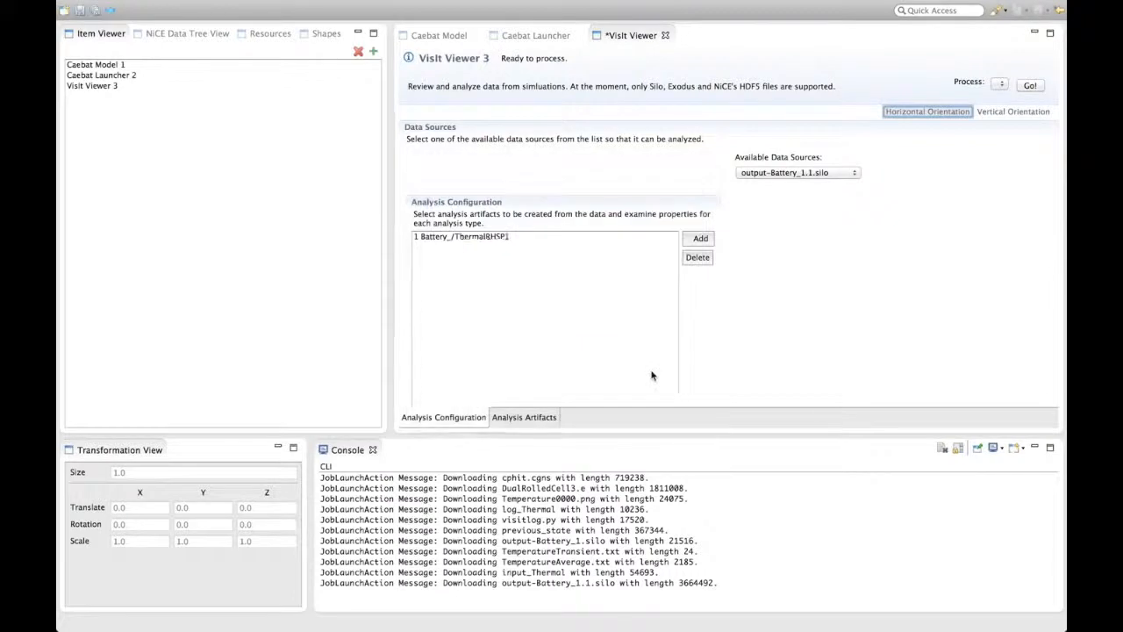
pyautogui.click(698, 238)
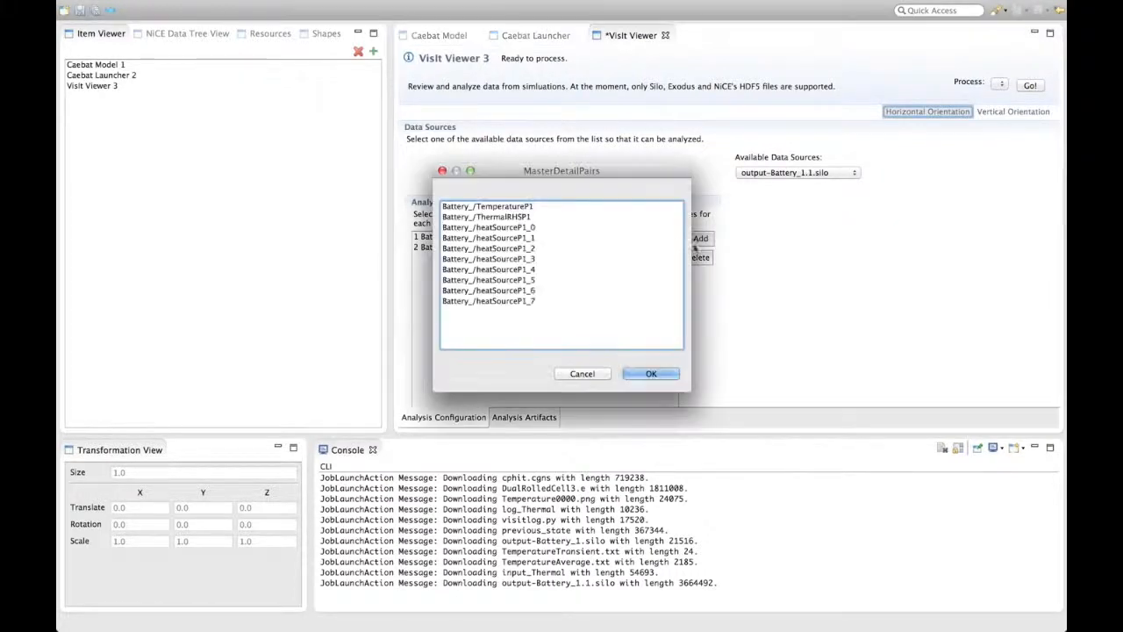
pyautogui.click(535, 270)
pyautogui.click(652, 375)
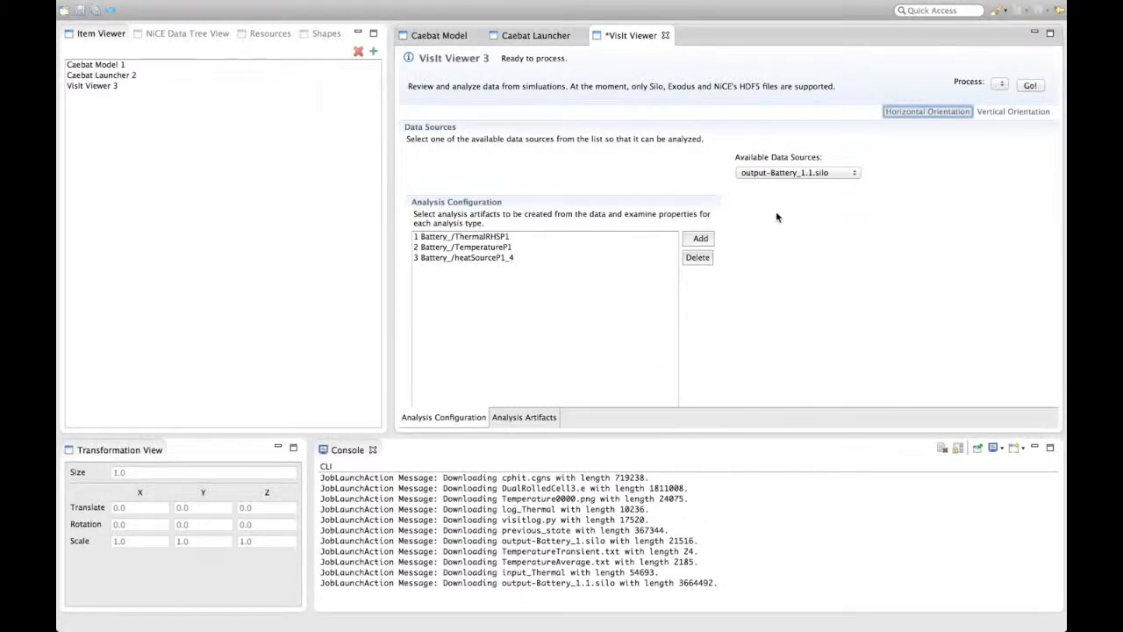
pyautogui.click(79, 13)
# - Run the Generate Analysis Artifacts process on the VisIt Viewer
pyautogui.click(1001, 83)
pyautogui.click(1003, 84)
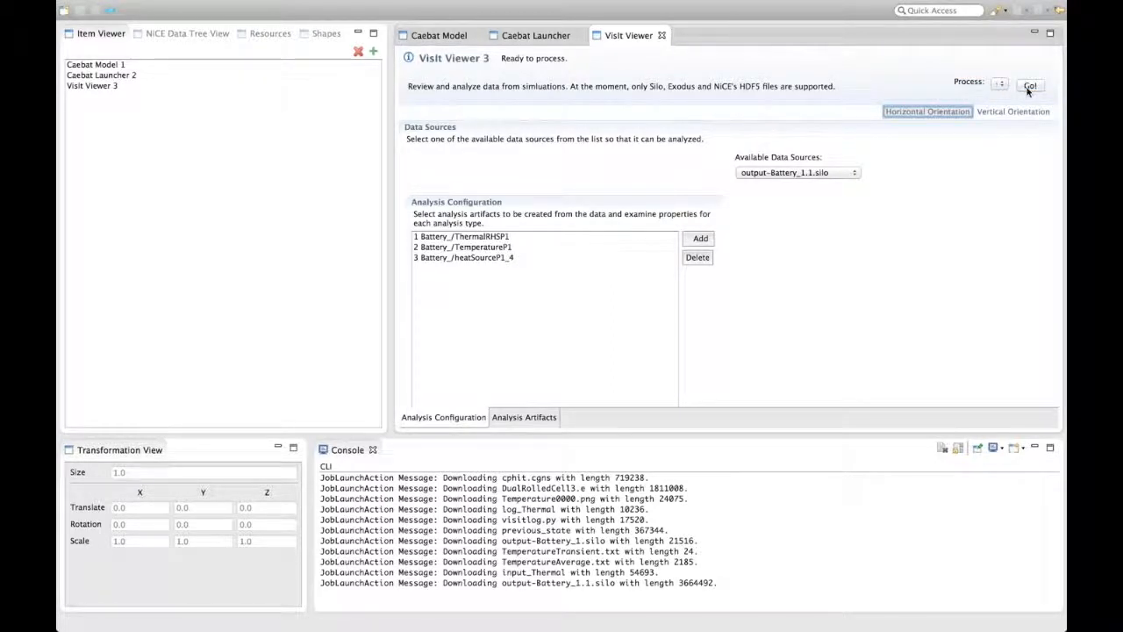
pyautogui.click(1029, 86)
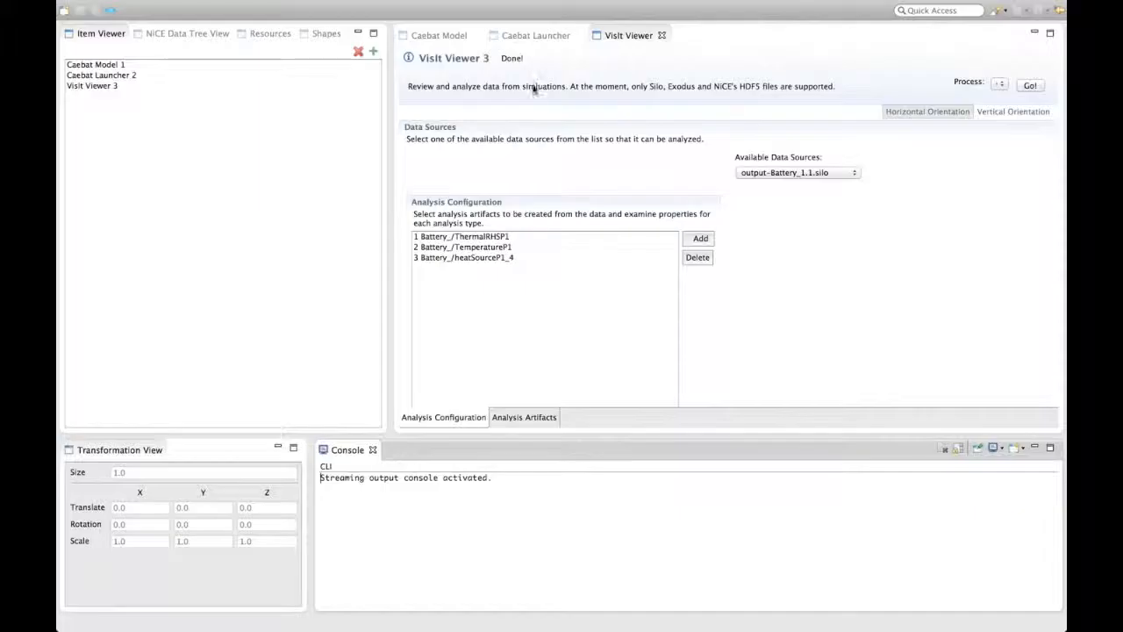
# - Open the generated analysis artifacts and examine the Battery_/ThermalRHSP1 pseudocolor plot in the enlarged viewer
pyautogui.click(532, 418)
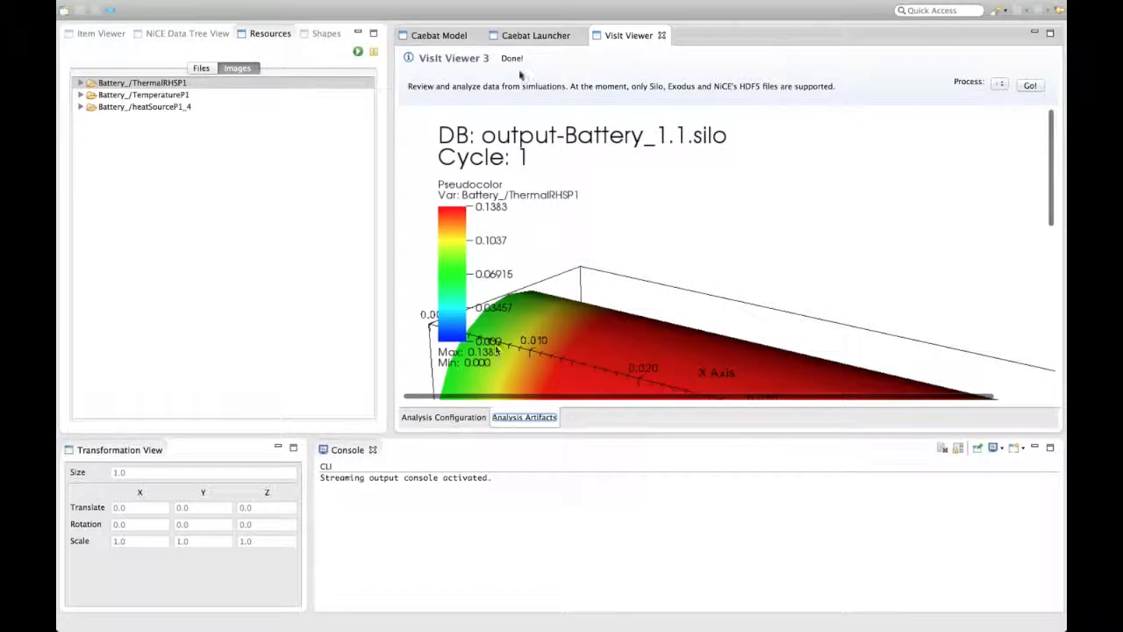
pyautogui.doubleClick(622, 37)
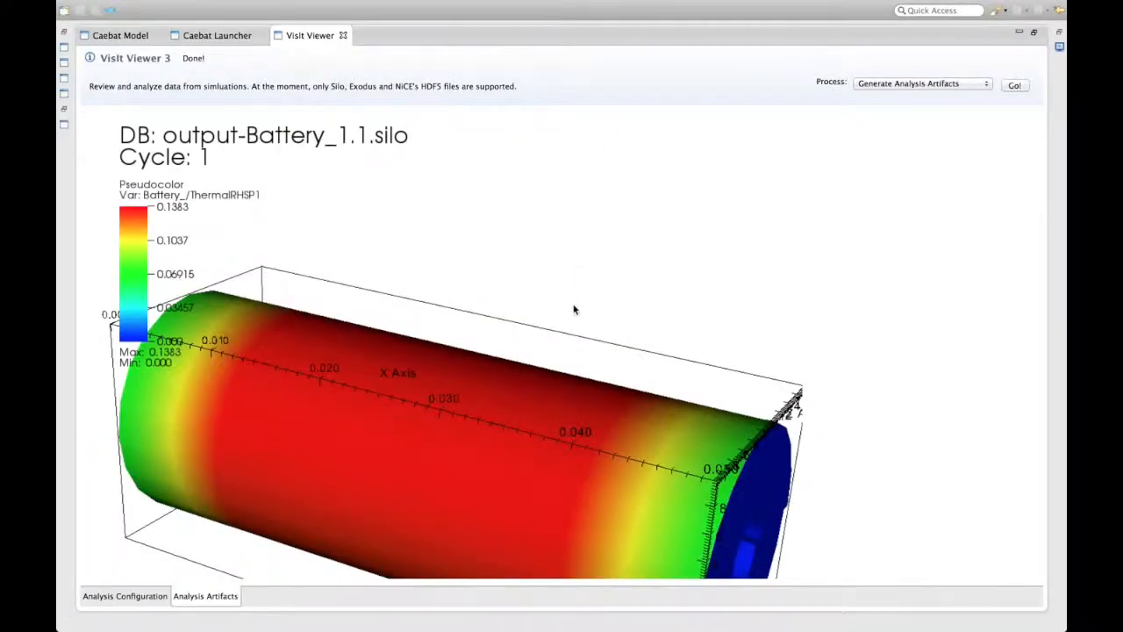
pyautogui.scroll(-4, 572, 279)
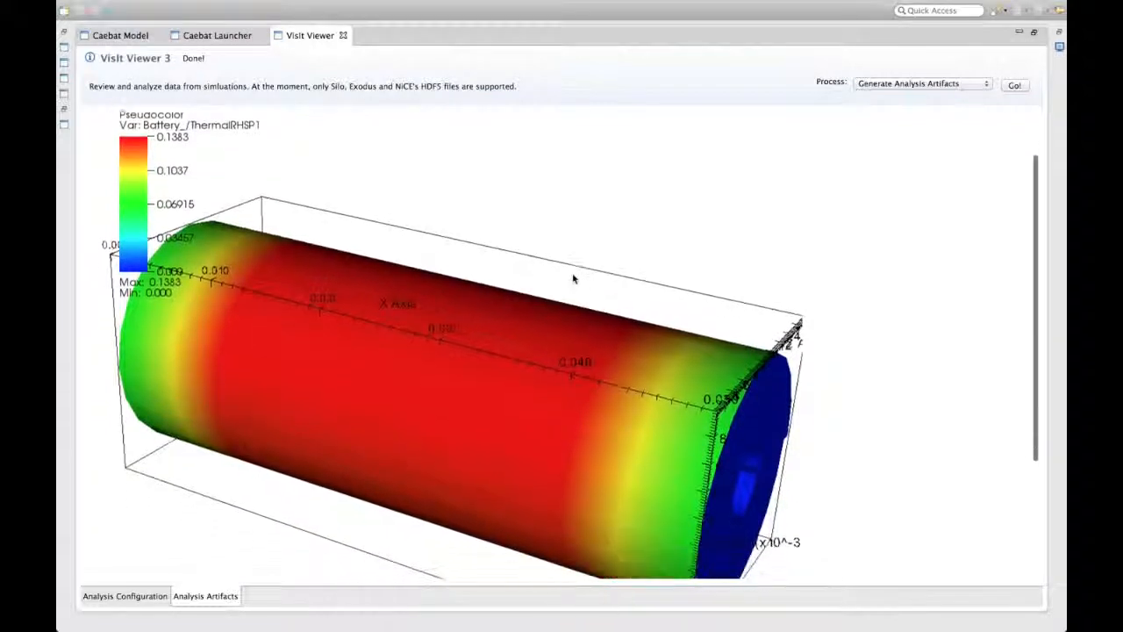
pyautogui.scroll(-8, 572, 279)
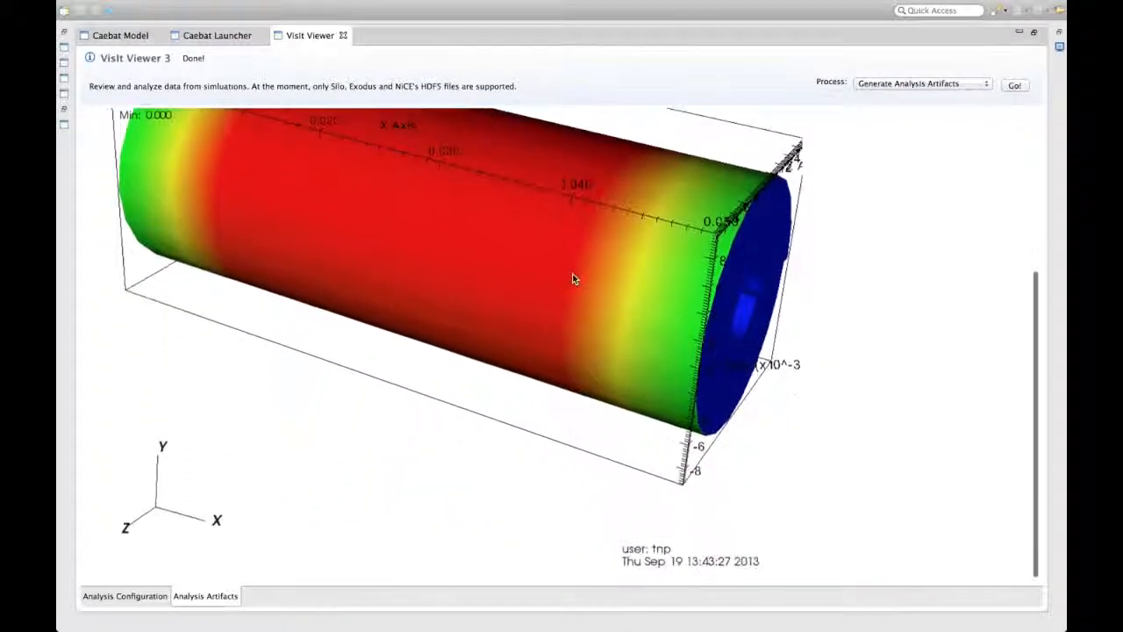
pyautogui.scroll(12, 572, 279)
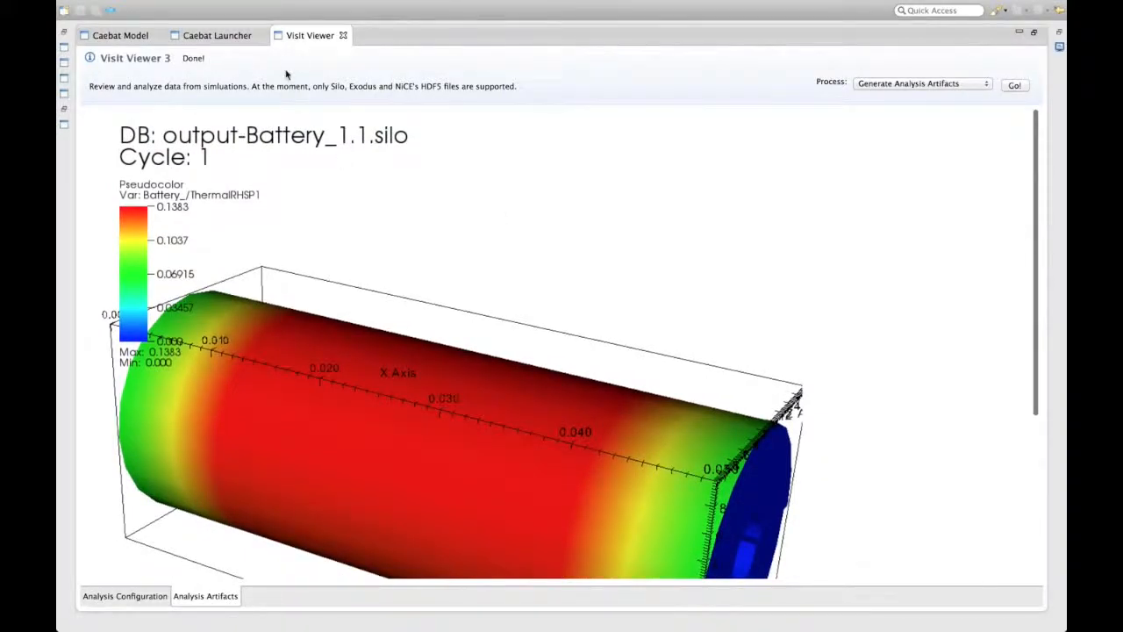
pyautogui.doubleClick(303, 36)
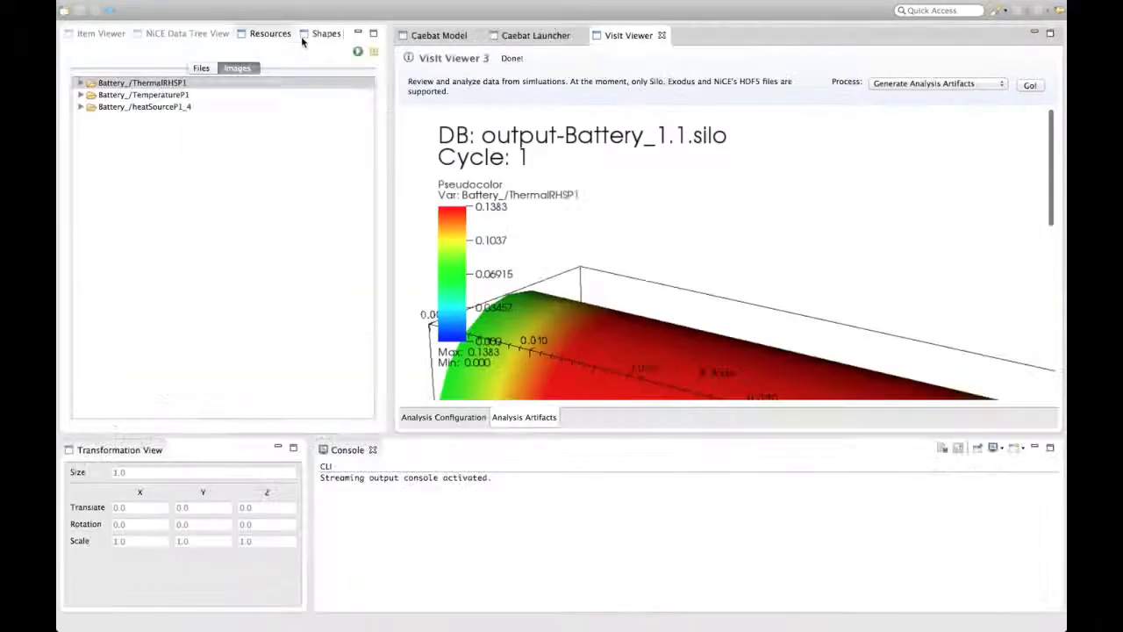
# - Show the Battery_/TemperatureP1 image and examine its pseudocolor plot in the enlarged viewer
pyautogui.click(181, 94)
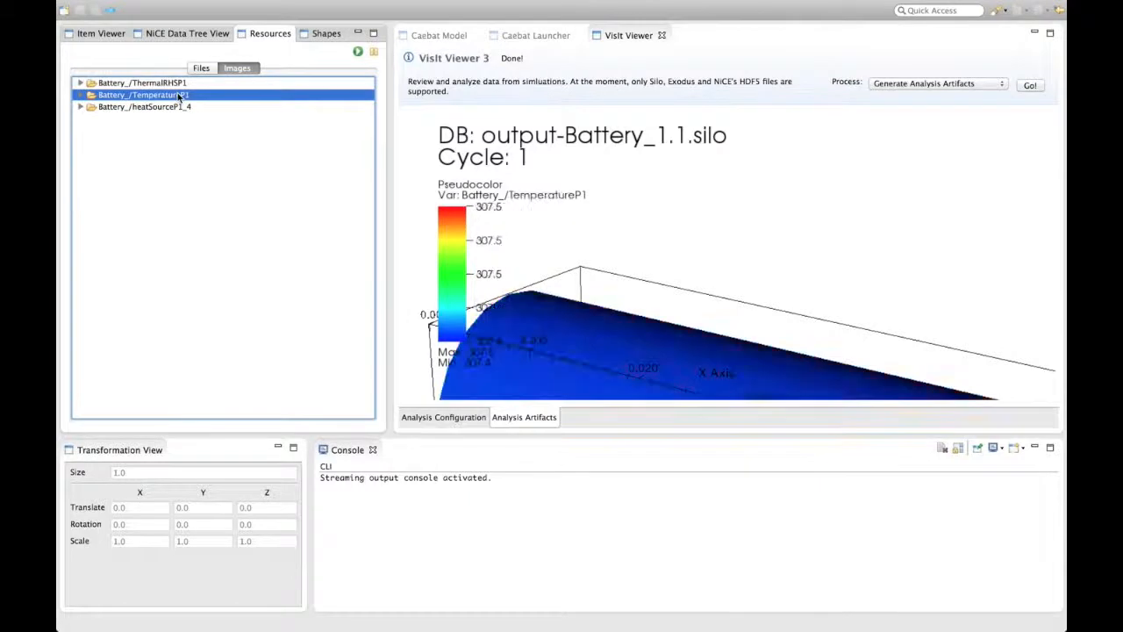
pyautogui.doubleClick(625, 36)
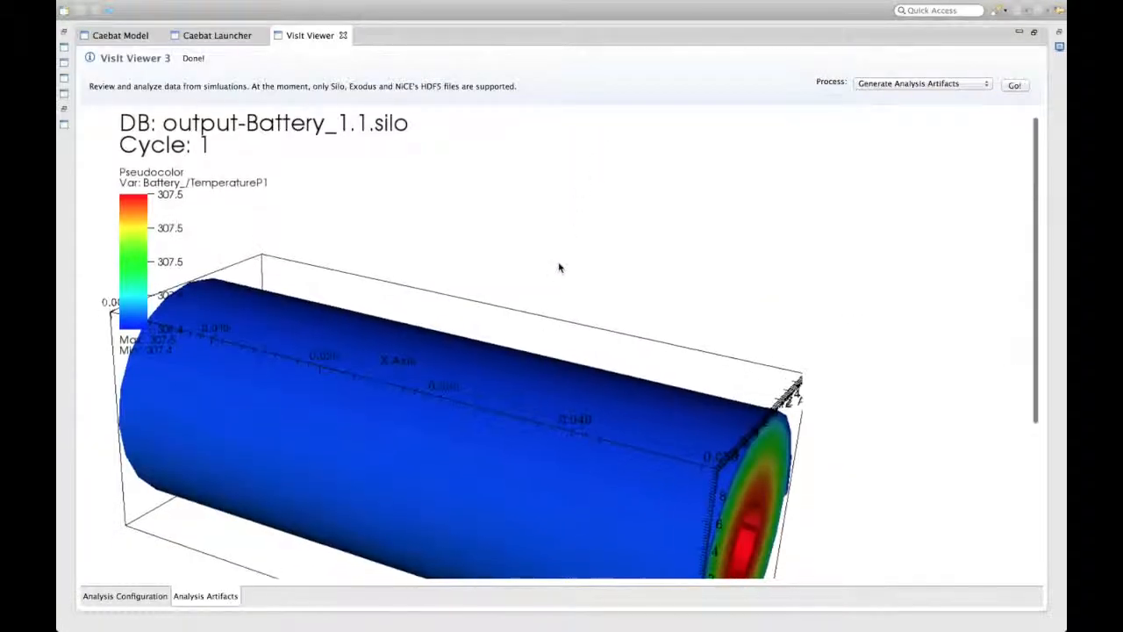
pyautogui.scroll(-5, 559, 267)
pyautogui.scroll(-10, 559, 267)
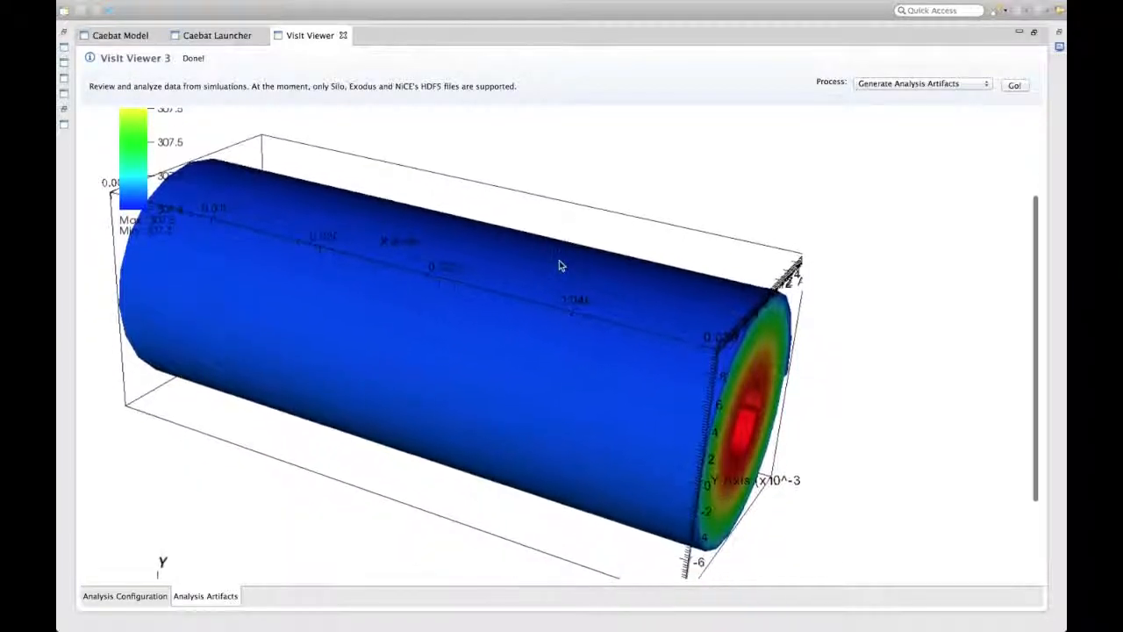
pyautogui.scroll(-5, 562, 264)
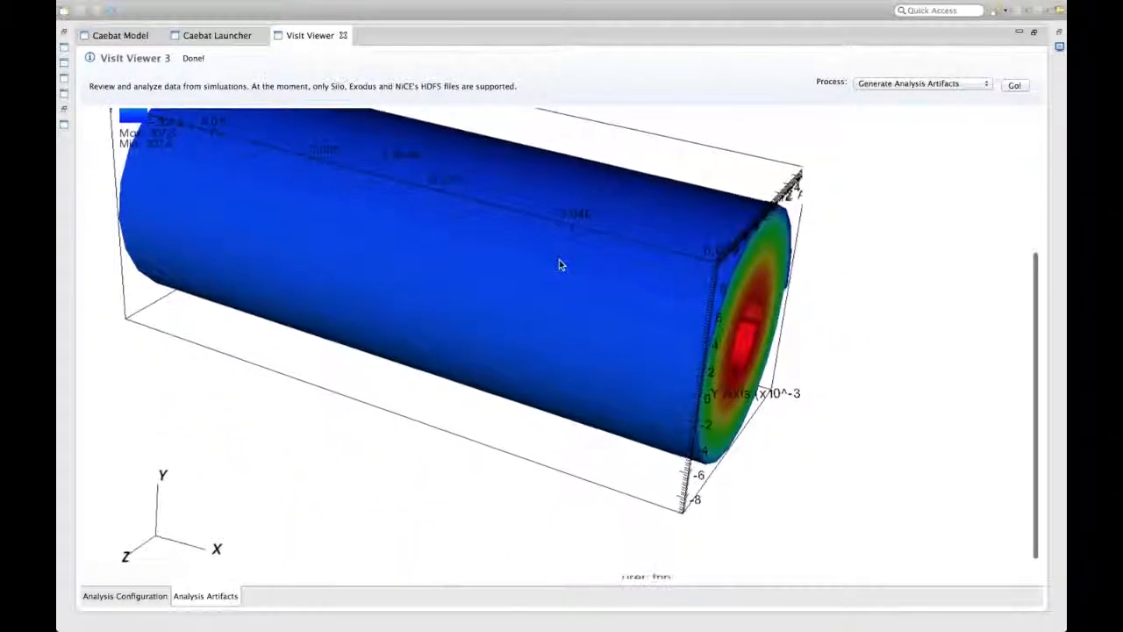
pyautogui.scroll(15, 559, 265)
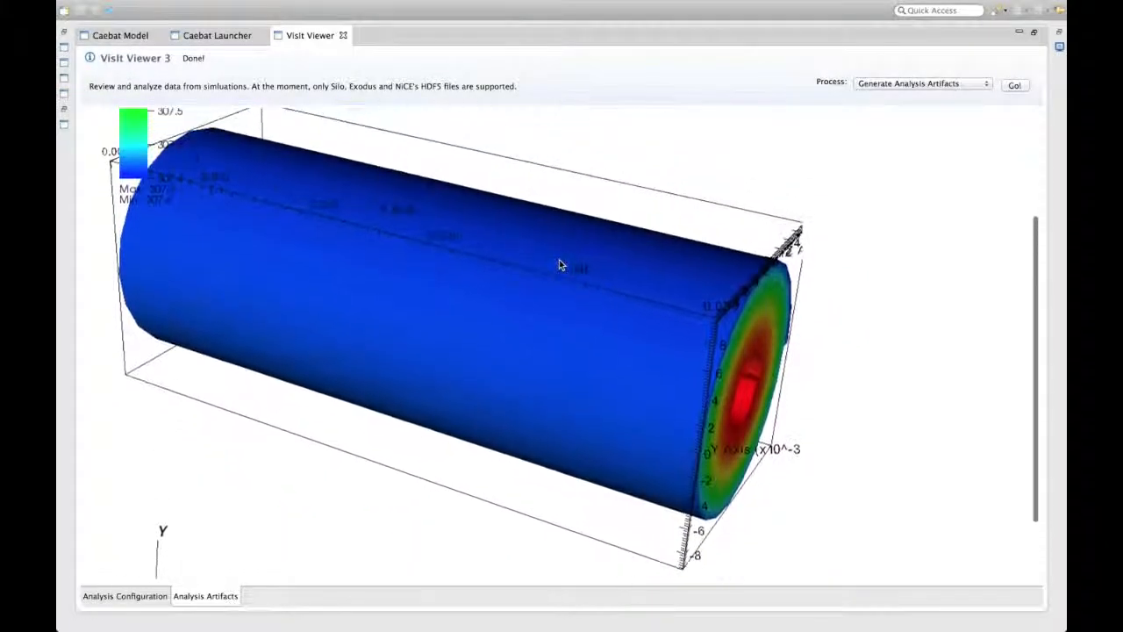
pyautogui.scroll(5, 559, 263)
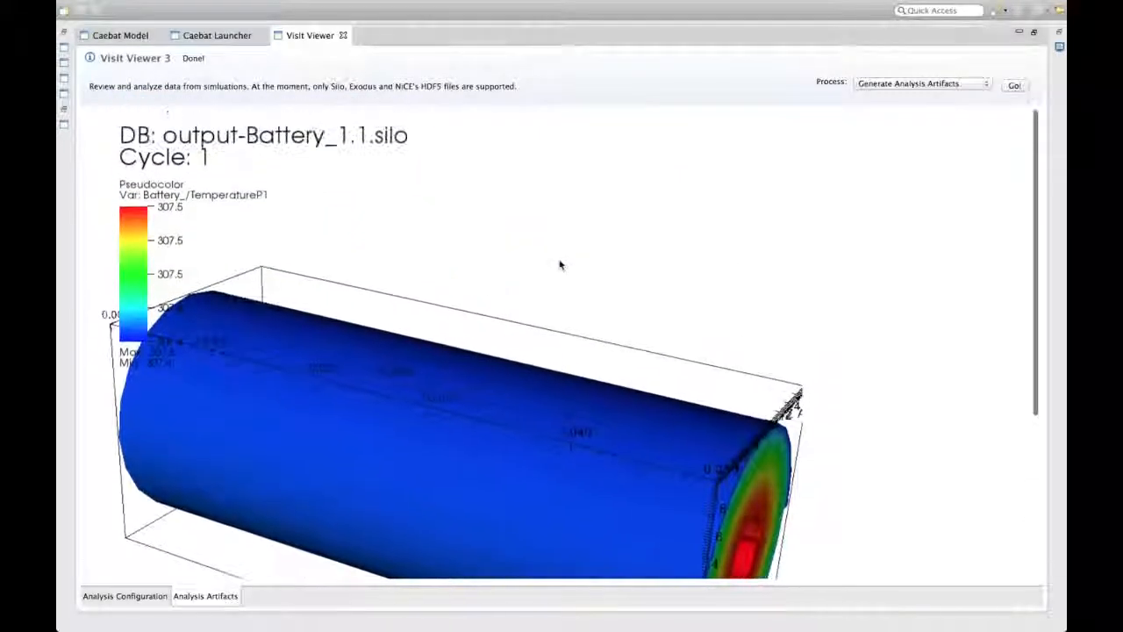
pyautogui.doubleClick(316, 35)
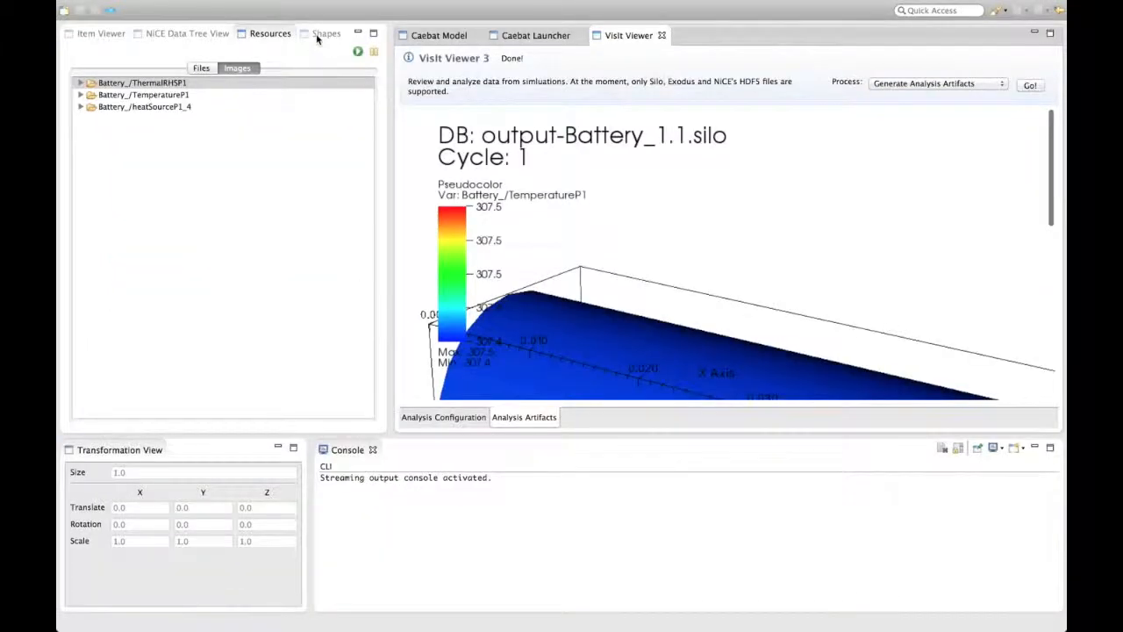